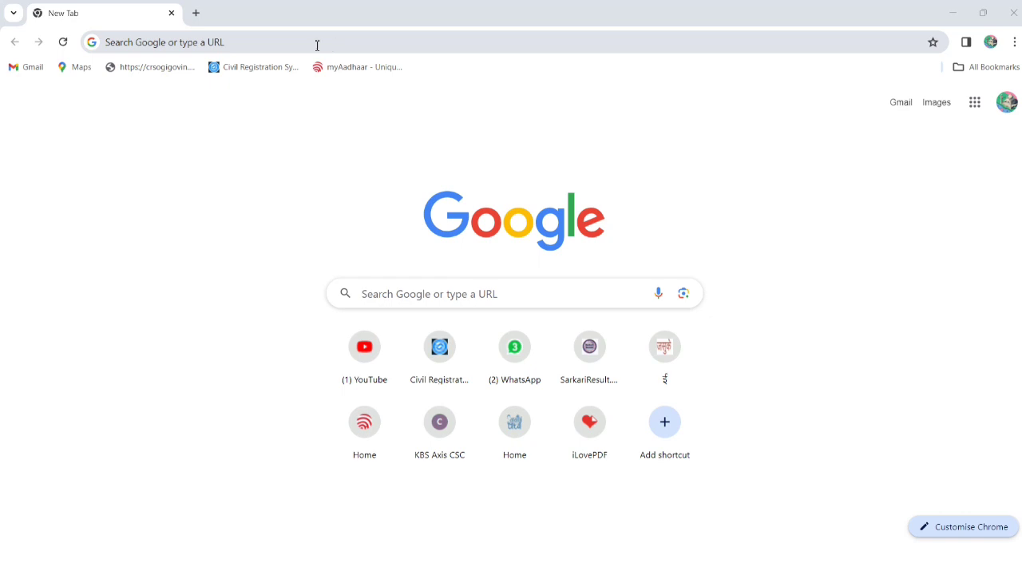
Search Google for pmsuryaghar.gov.in from the Chrome address bar.
{"action": "left_click", "coordinate": [316, 45]}
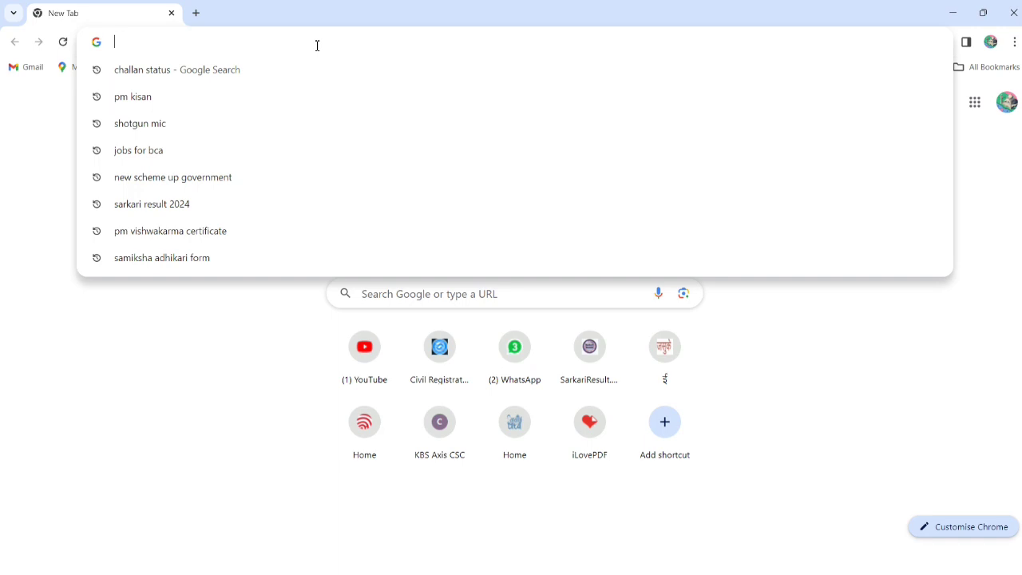
{"action": "type", "text": "pm"}
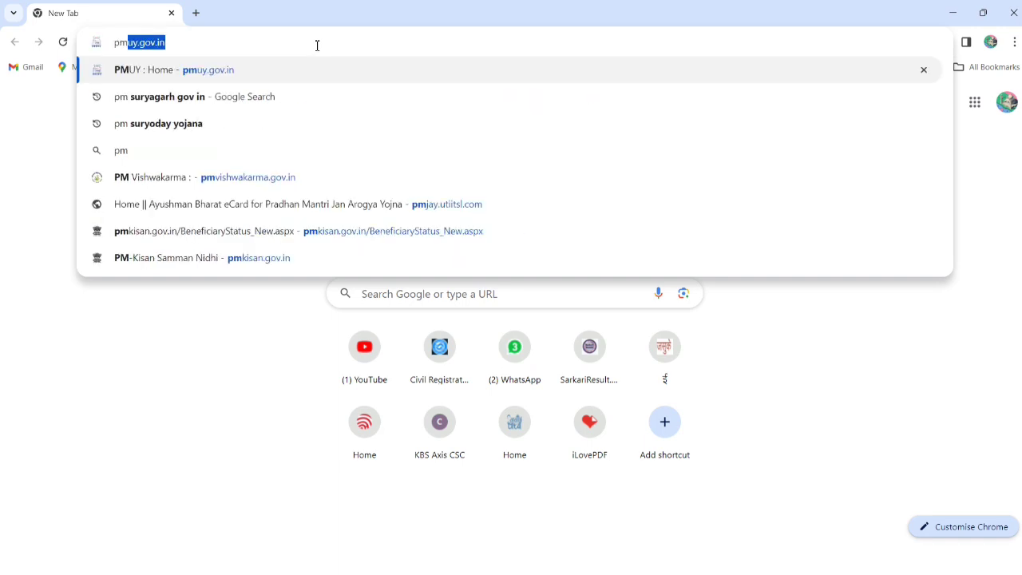
{"action": "type", "text": "su"}
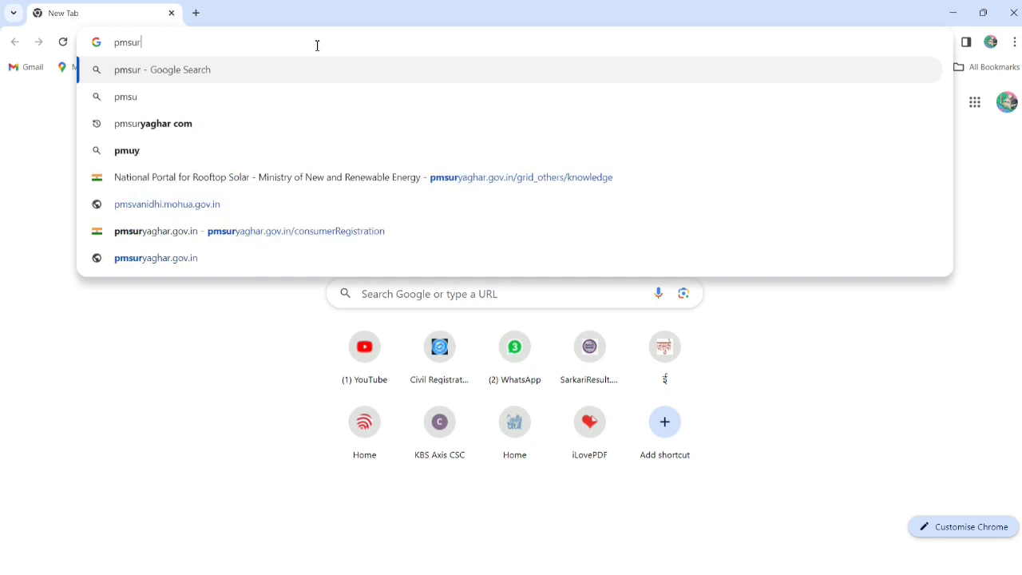
{"action": "type", "text": "r"}
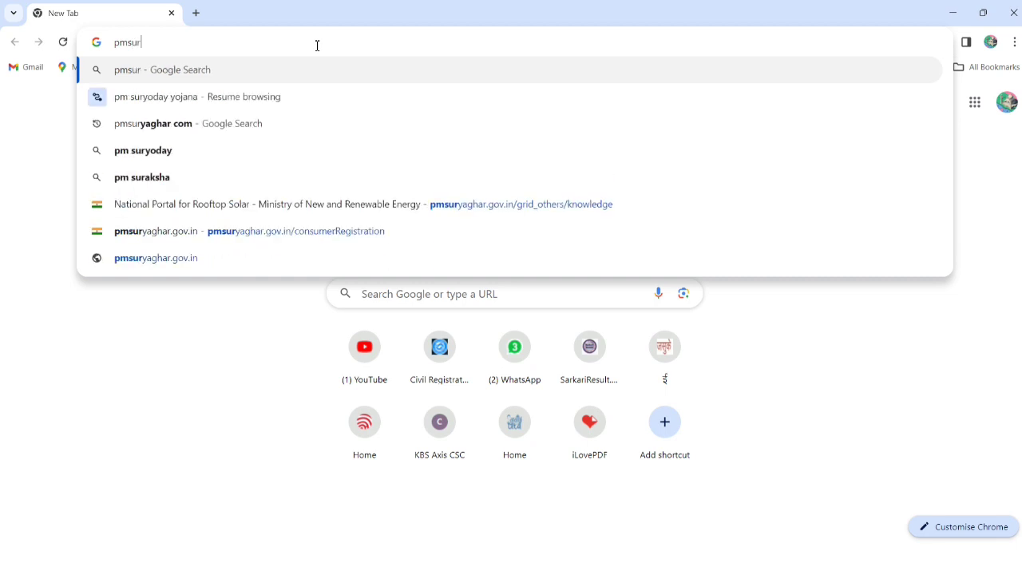
{"action": "type", "text": "ya"}
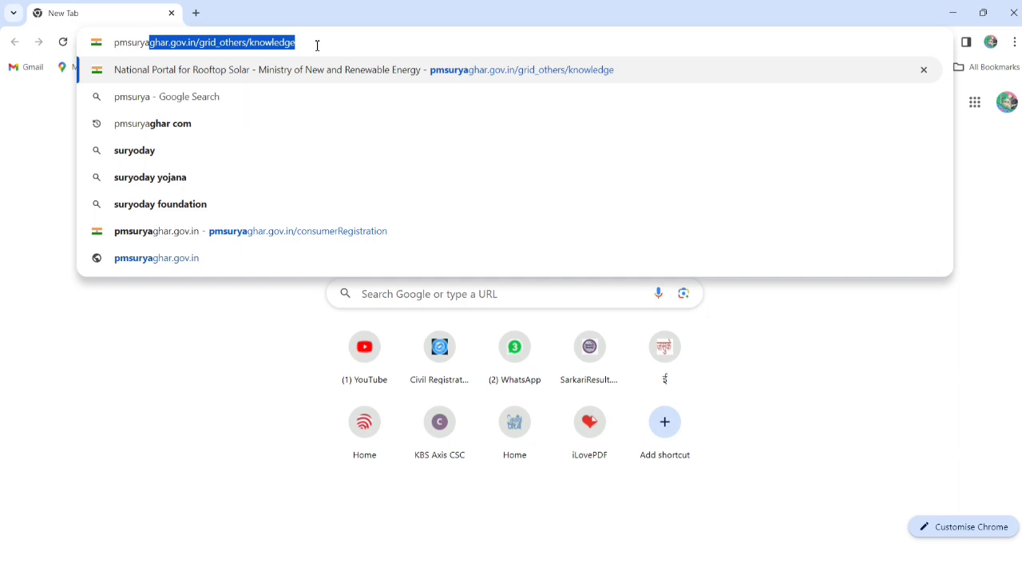
{"action": "type", "text": "ghar"}
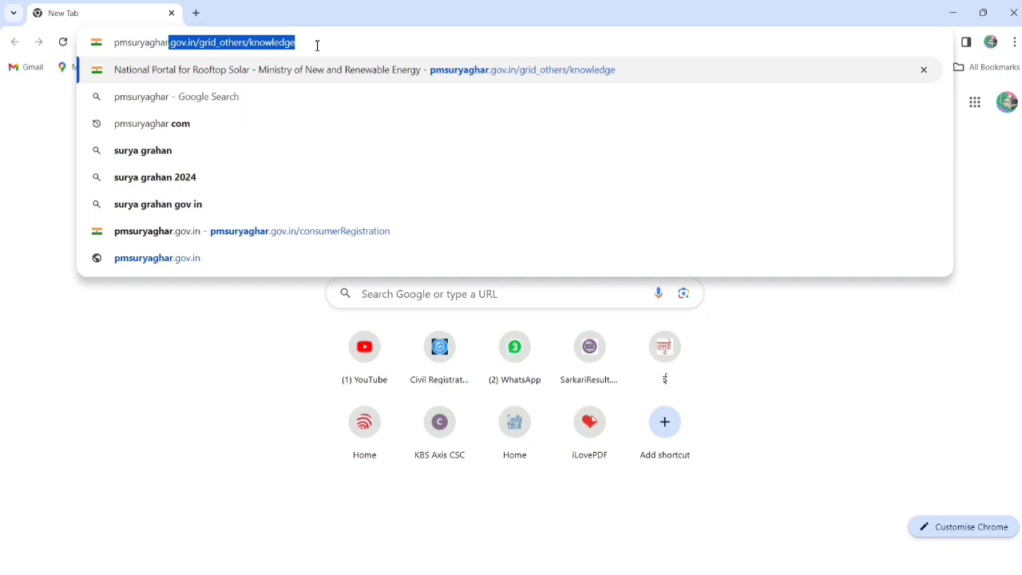
{"action": "type", "text": ".go"}
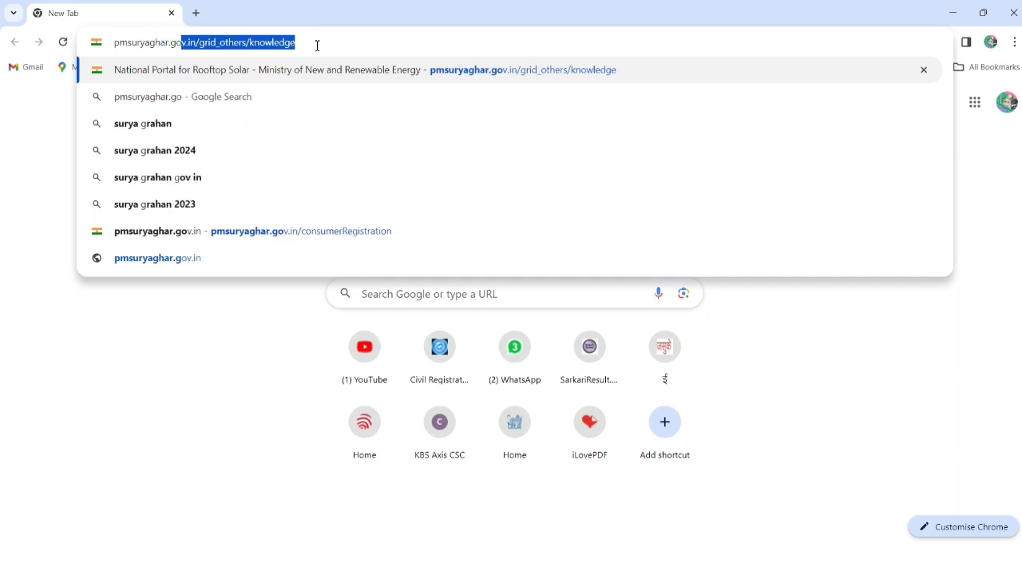
{"action": "type", "text": "v.in"}
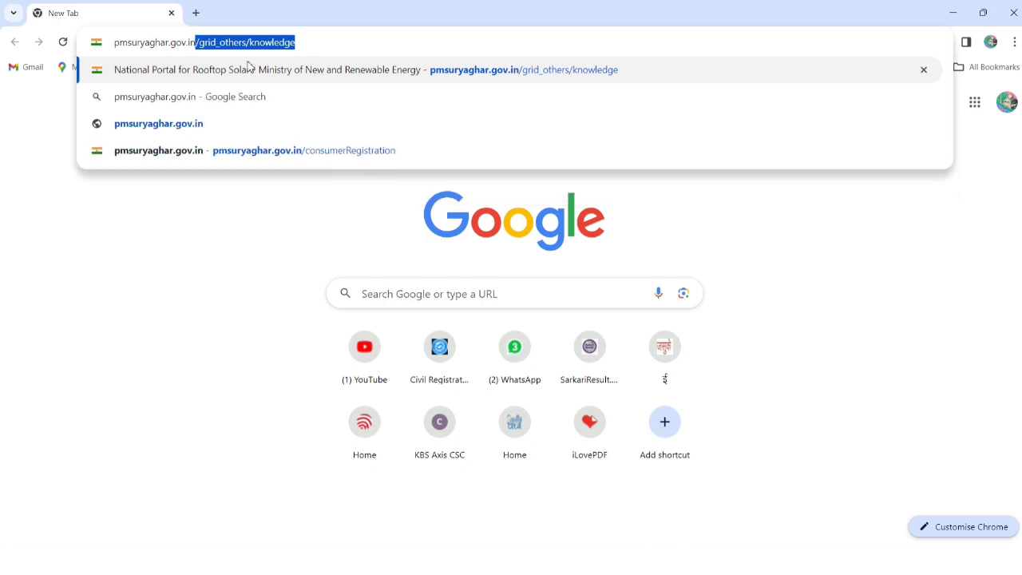
{"action": "left_click", "coordinate": [157, 98]}
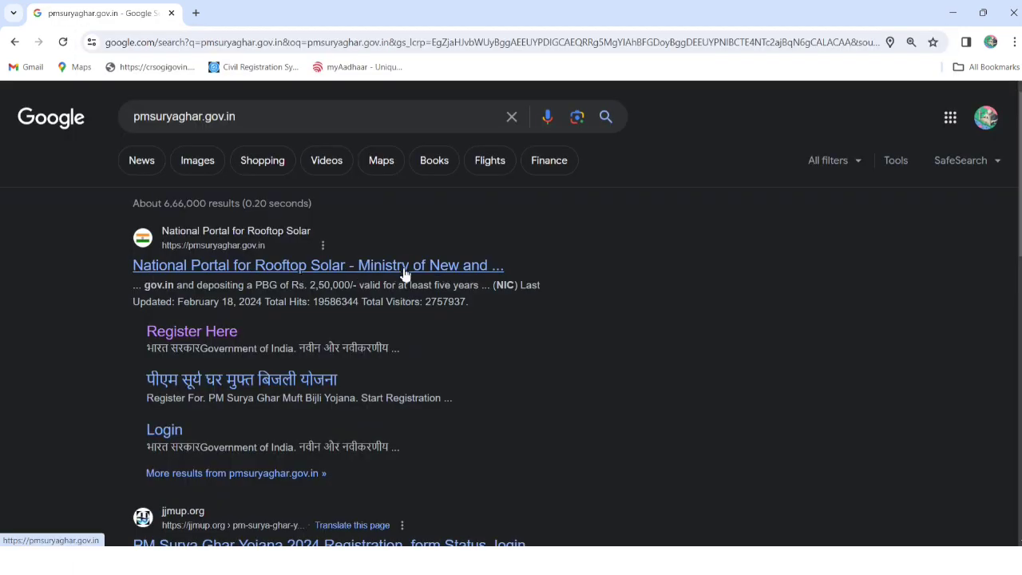
Open the 'National Portal for Rooftop Solar - Ministry of New and...' search result.
{"action": "left_click", "coordinate": [246, 274]}
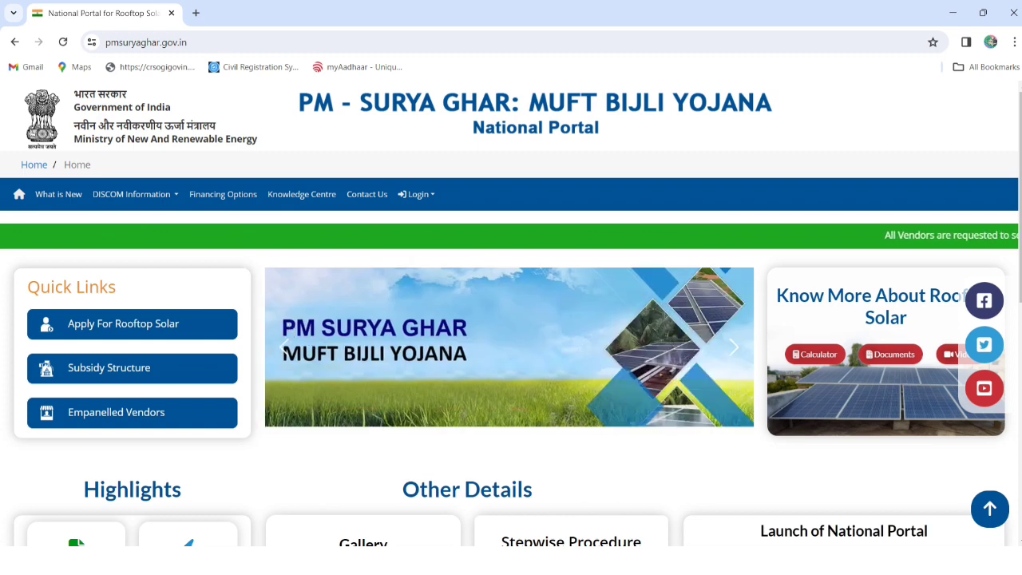
Browse the DISCOM information links, open the stepwise procedure PDF, and start Apply For Rooftop Solar.
{"action": "scroll", "coordinate": [511, 319], "scroll_direction": "down", "scroll_amount": 4}
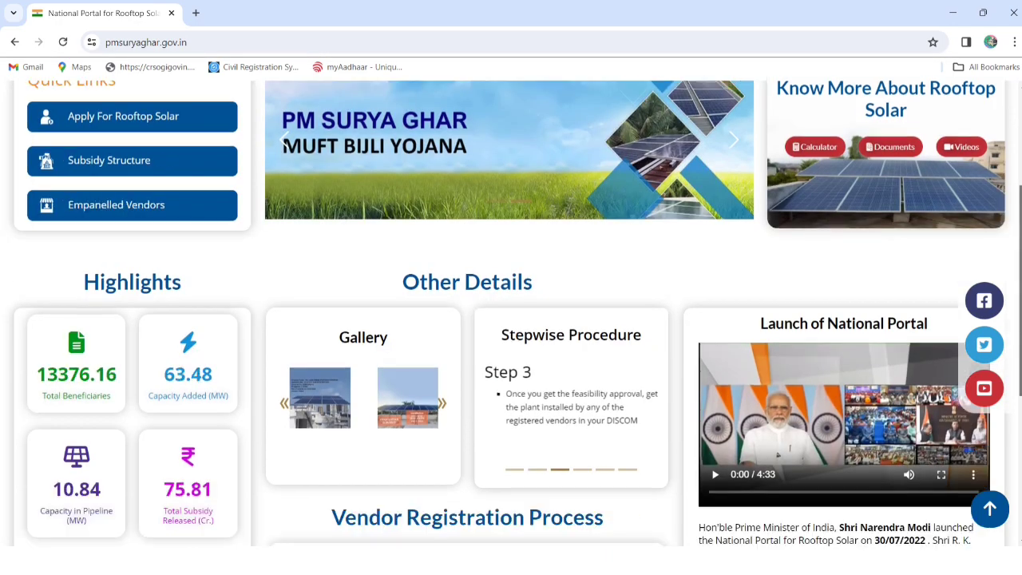
{"action": "scroll", "coordinate": [511, 320], "scroll_direction": "down", "scroll_amount": 2}
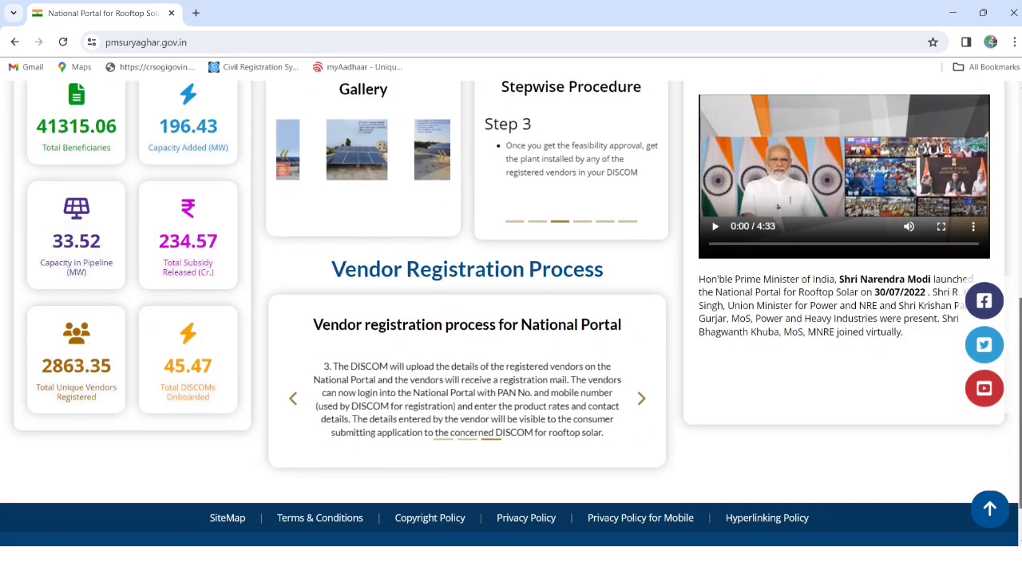
{"action": "scroll", "coordinate": [511, 319], "scroll_direction": "up", "scroll_amount": 6}
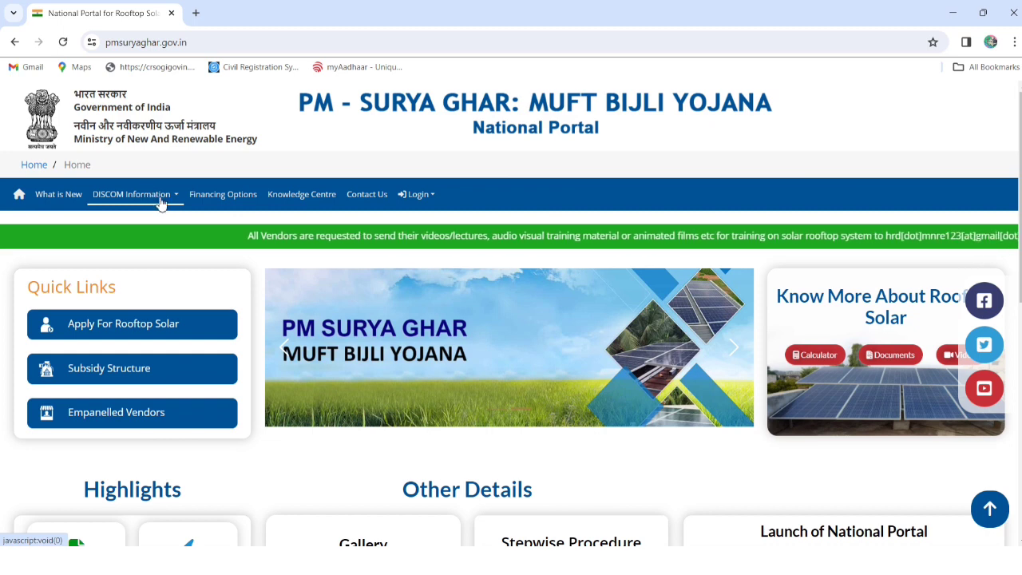
{"action": "left_click", "coordinate": [160, 200]}
{"action": "left_click", "coordinate": [156, 254]}
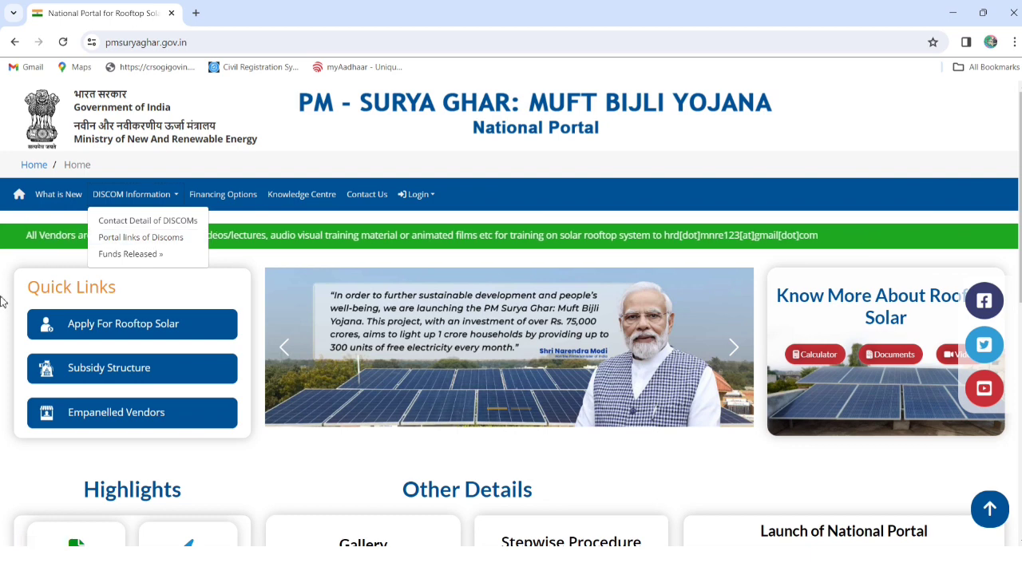
{"action": "left_click", "coordinate": [30, 298]}
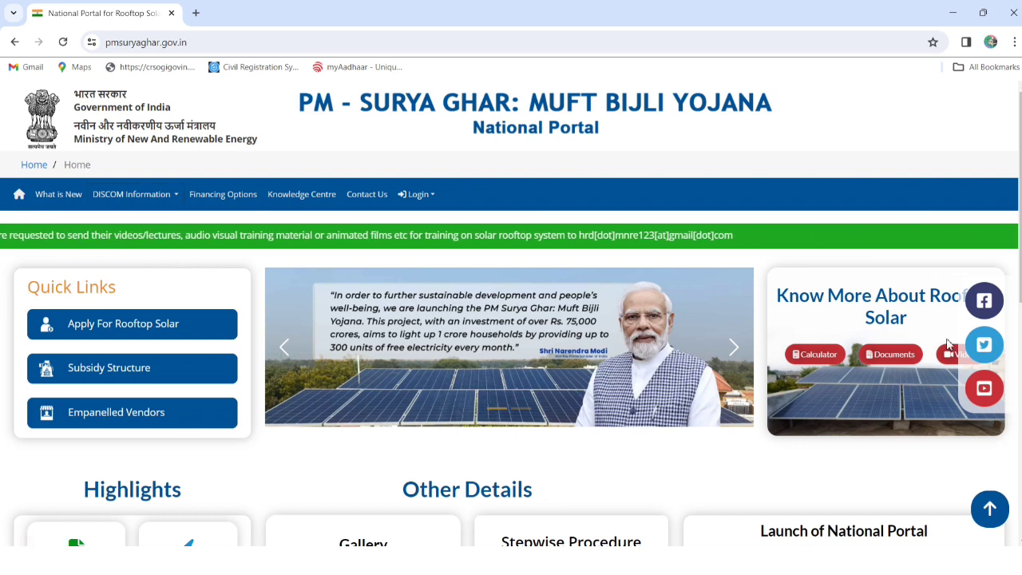
{"action": "left_click", "coordinate": [891, 353]}
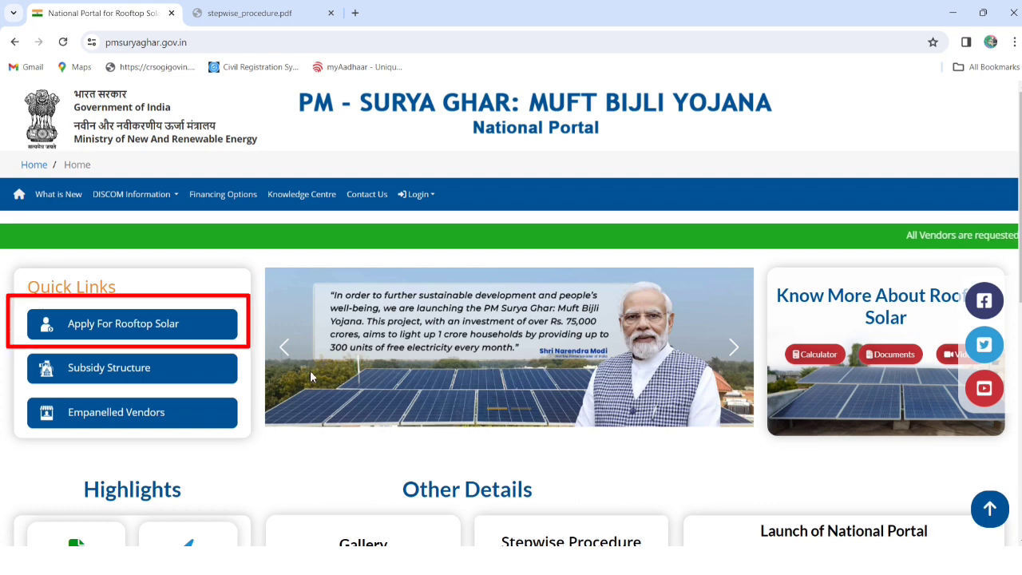
{"action": "left_click", "coordinate": [94, 328]}
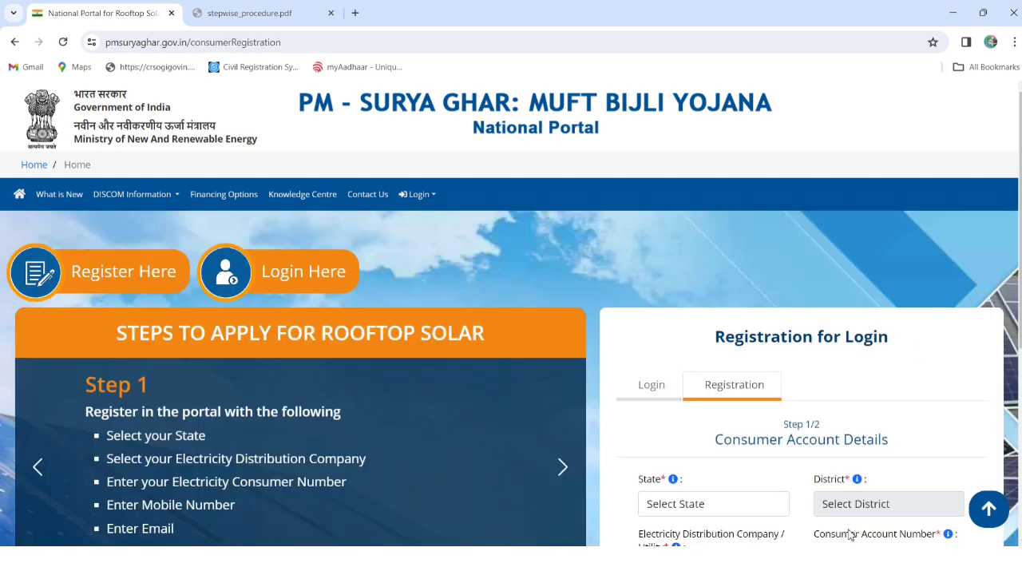
Choose UTTAR PRADESH as the state and Shahjahanpur as the district.
{"action": "scroll", "coordinate": [978, 353], "scroll_direction": "down", "scroll_amount": 1}
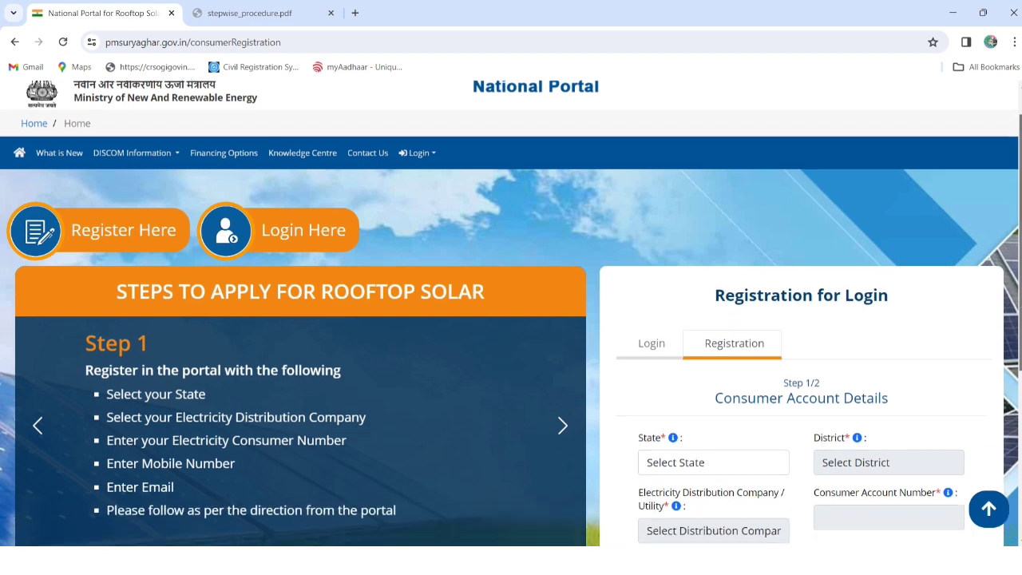
{"action": "scroll", "coordinate": [511, 313], "scroll_direction": "down", "scroll_amount": 2}
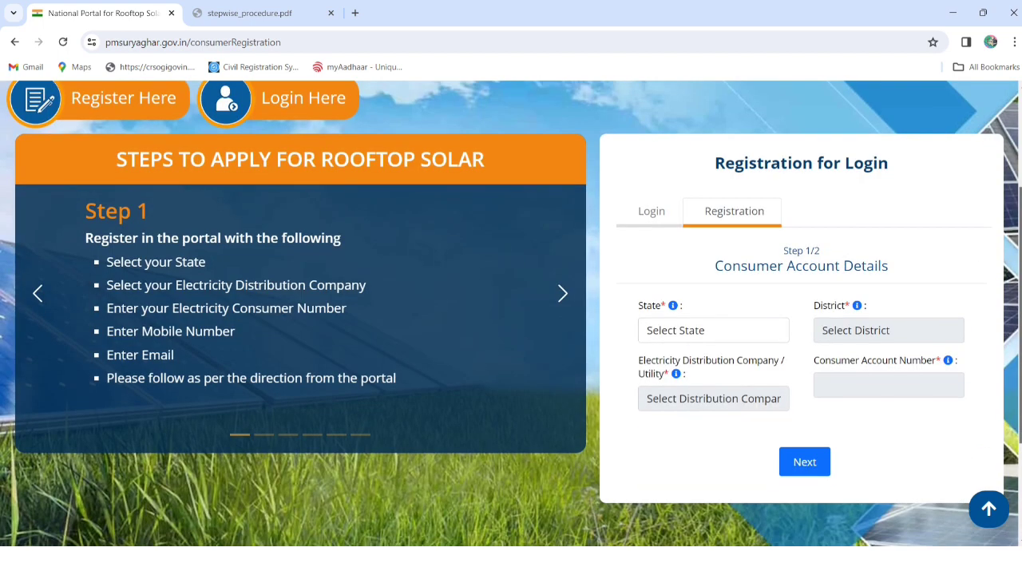
{"action": "left_click", "coordinate": [660, 332]}
{"action": "scroll", "coordinate": [695, 234], "scroll_direction": "down", "scroll_amount": 5}
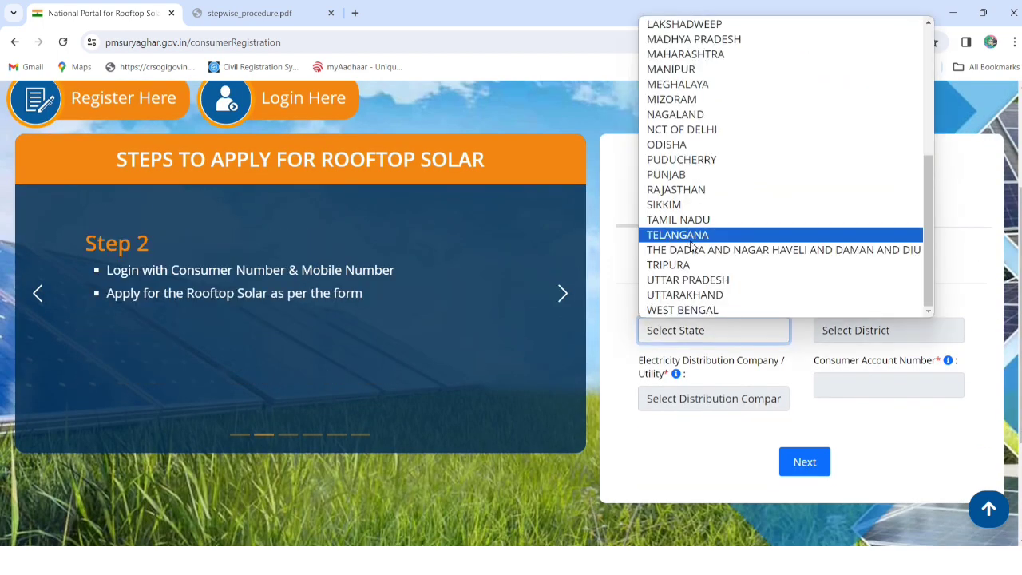
{"action": "left_click", "coordinate": [703, 278]}
{"action": "left_click", "coordinate": [851, 331]}
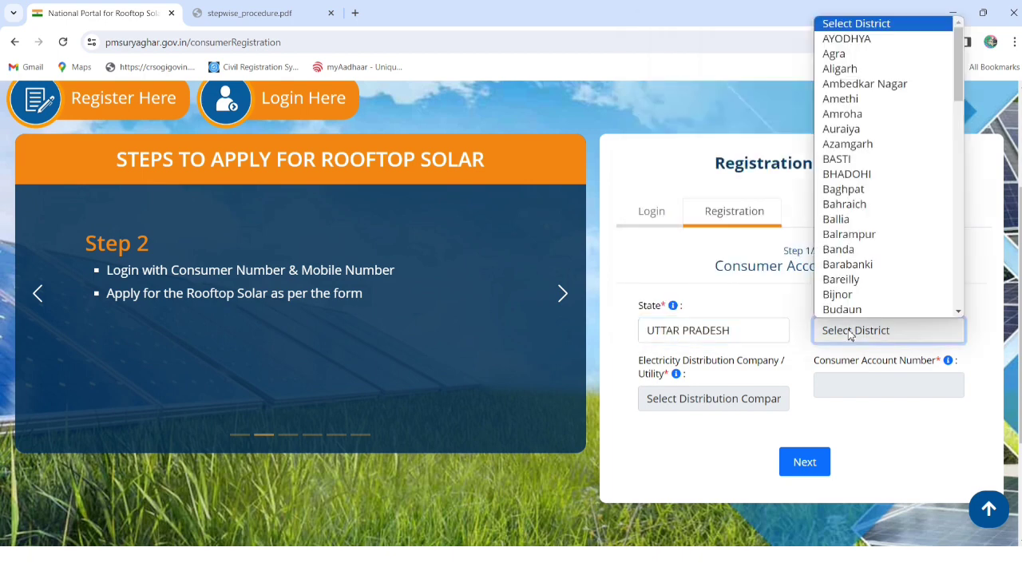
{"action": "scroll", "coordinate": [862, 240], "scroll_direction": "down", "scroll_amount": 10}
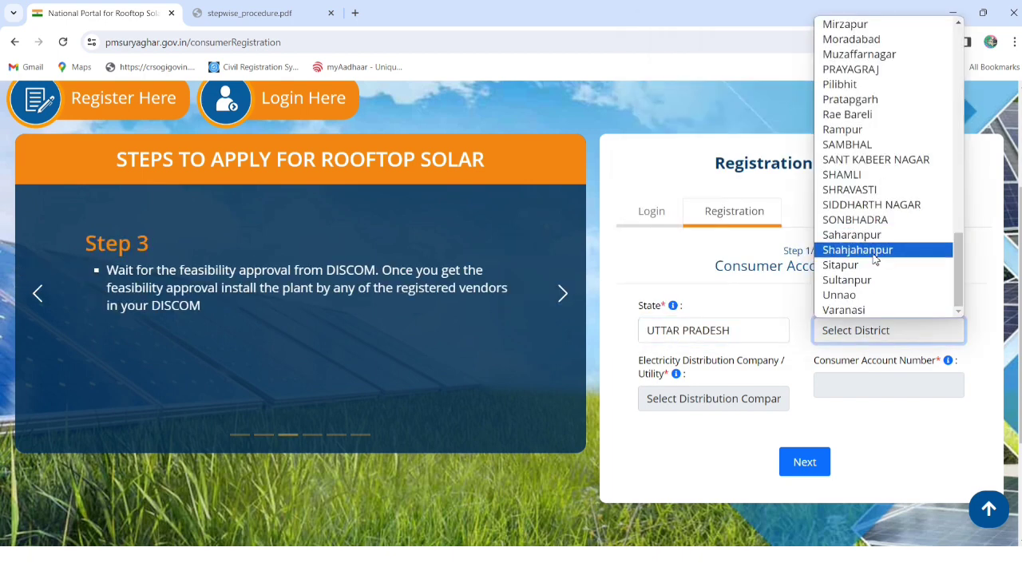
{"action": "left_click", "coordinate": [876, 253]}
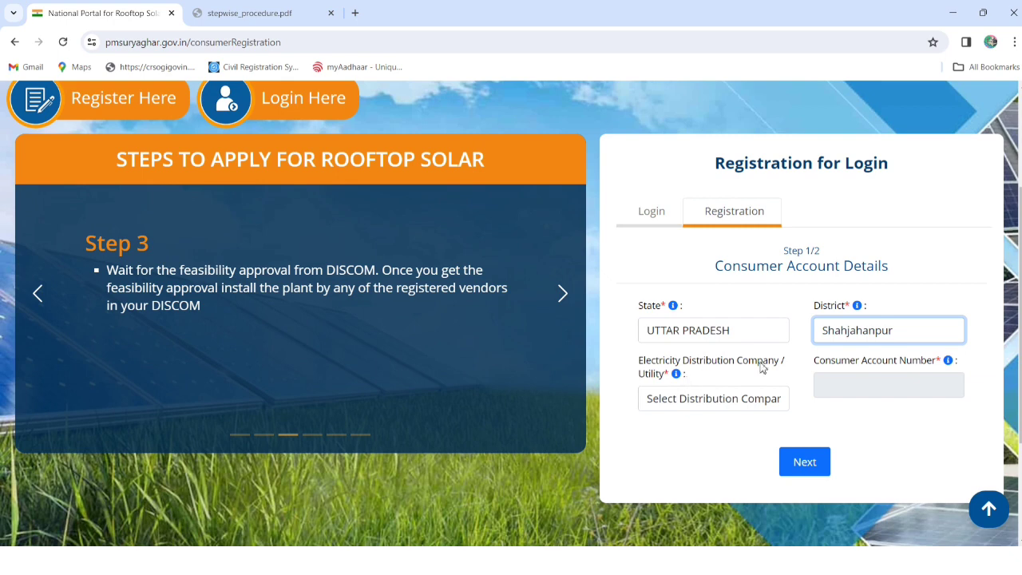
Select Madhyanchal Vidyut Vitran Nigam Ltd as the electricity distribution company.
{"action": "mouse_move", "coordinate": [679, 373]}
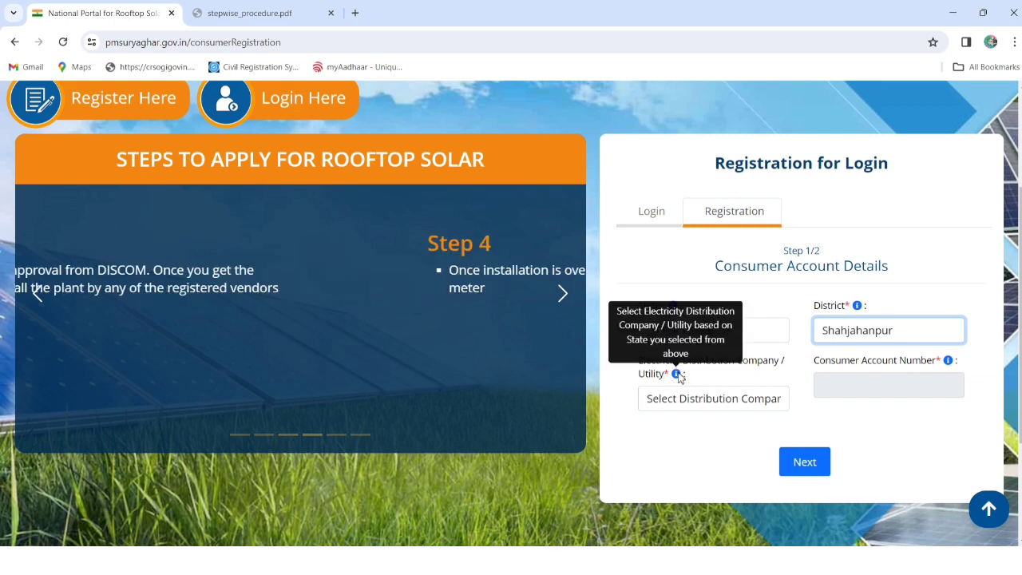
{"action": "left_click", "coordinate": [712, 397]}
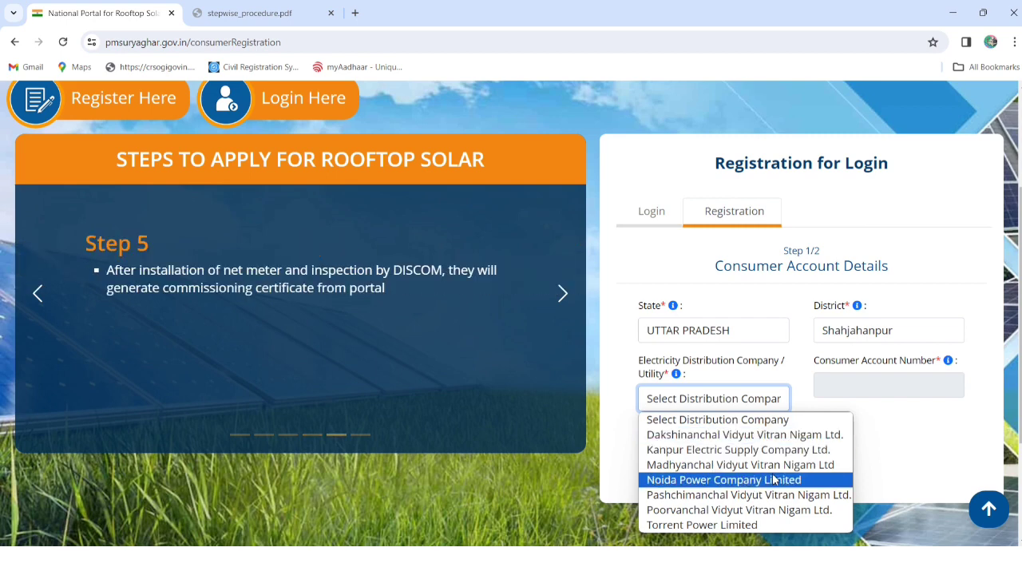
{"action": "left_click", "coordinate": [703, 466]}
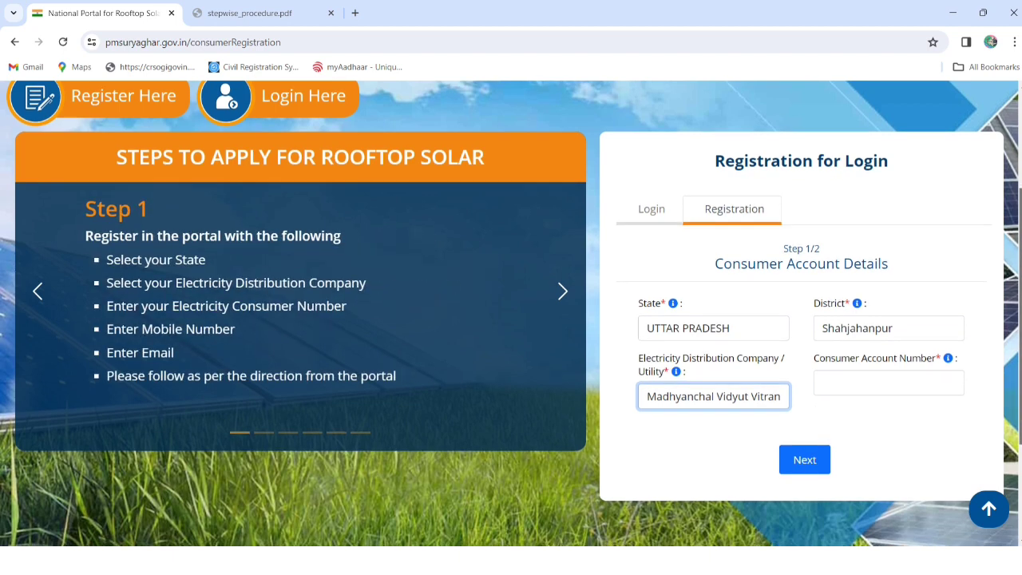
{"action": "scroll", "coordinate": [511, 313], "scroll_direction": "down", "scroll_amount": 1}
{"action": "scroll", "coordinate": [873, 296], "scroll_direction": "down", "scroll_amount": 1}
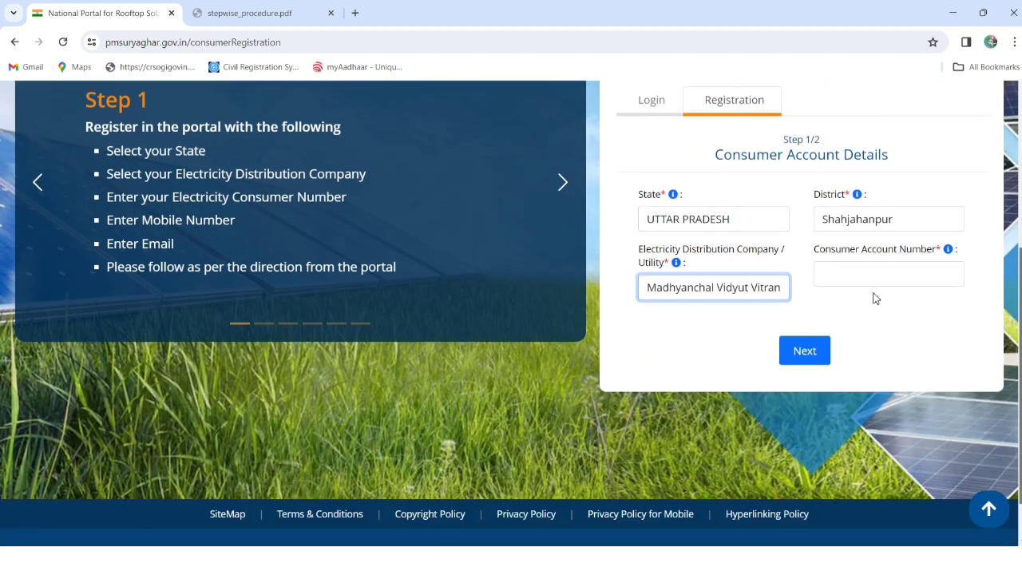
{"action": "left_click", "coordinate": [873, 286]}
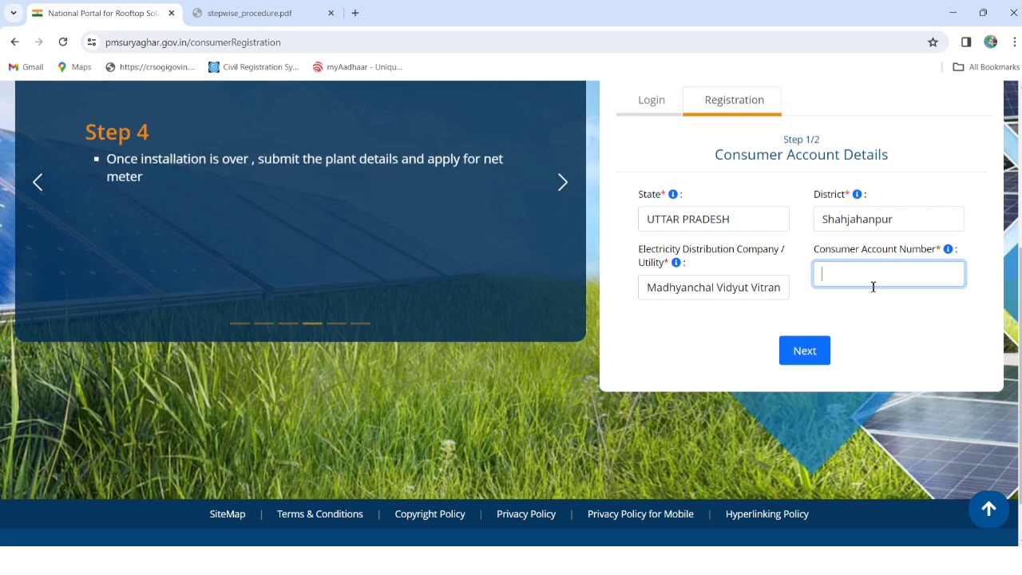
Enter the consumer account number and verify it to fetch the utility's registered name.
{"action": "key", "text": "ctrl+v"}
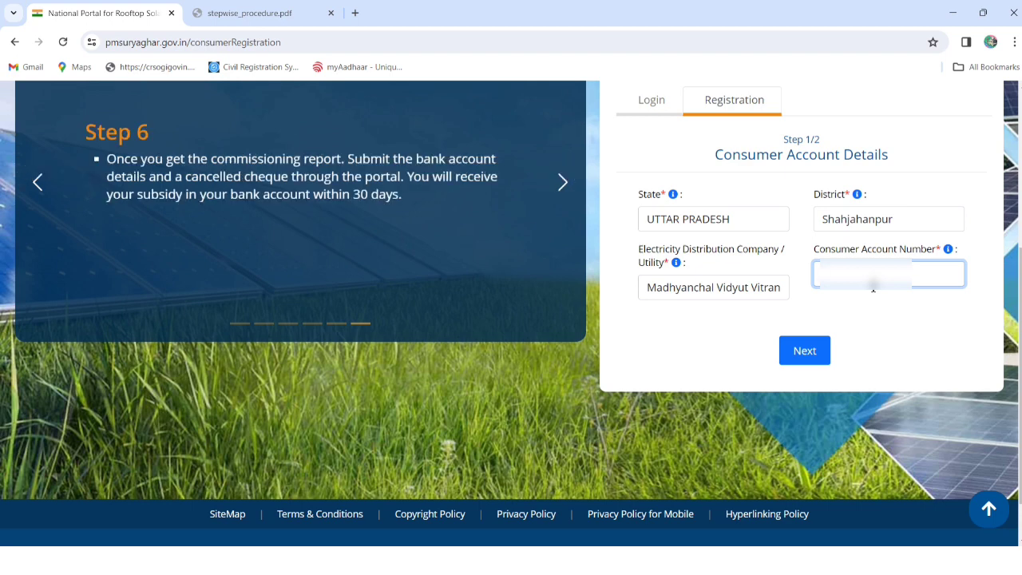
{"action": "type", "text": "***"}
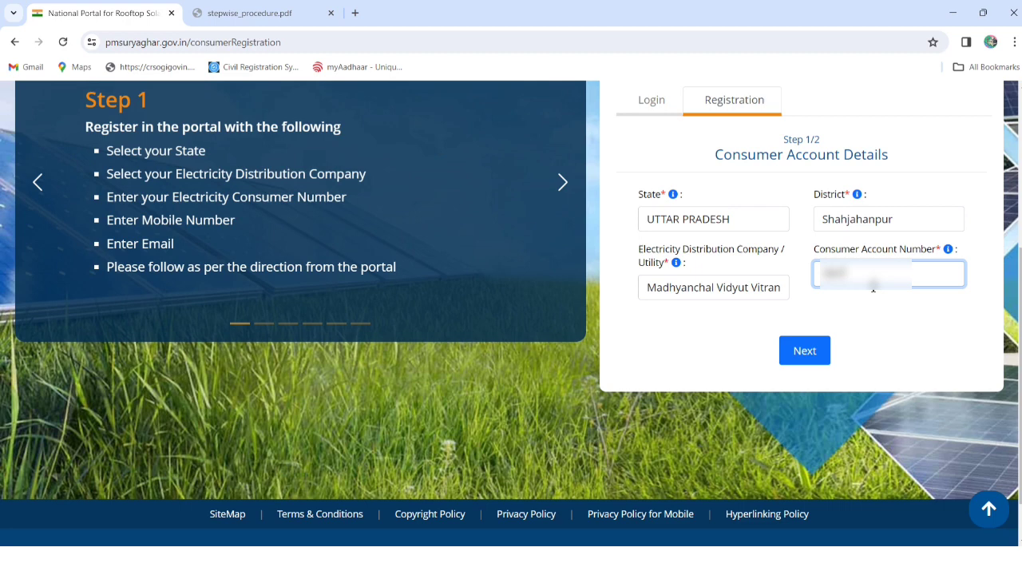
{"action": "type", "text": "******"}
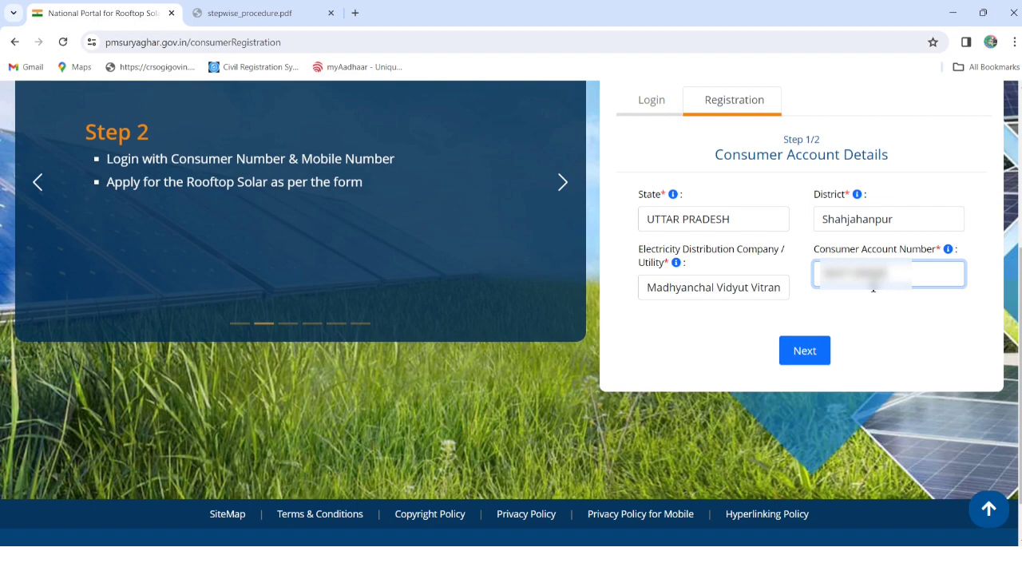
{"action": "left_click", "coordinate": [804, 349]}
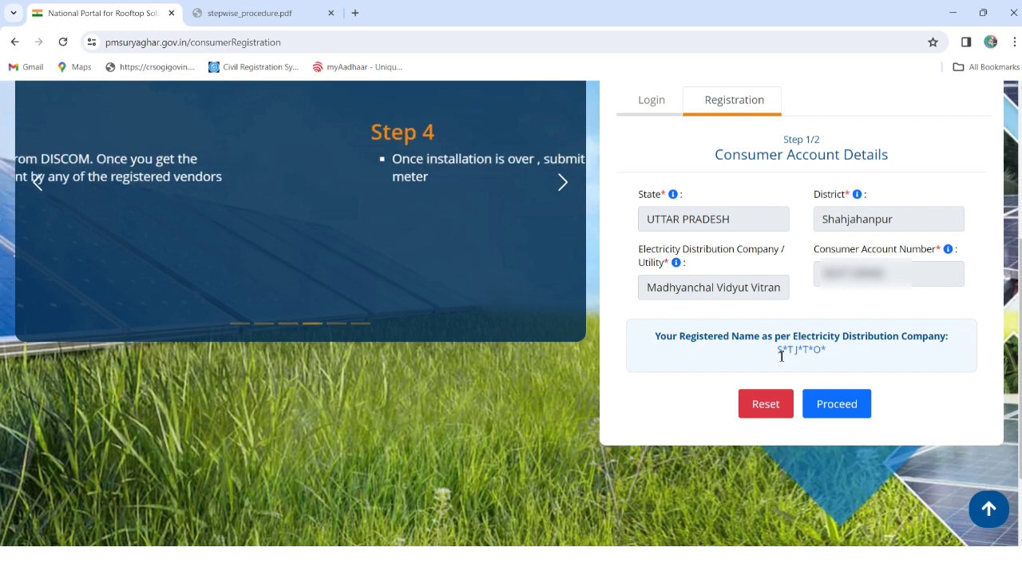
{"action": "left_click_drag", "start_coordinate": [777, 353], "coordinate": [827, 349]}
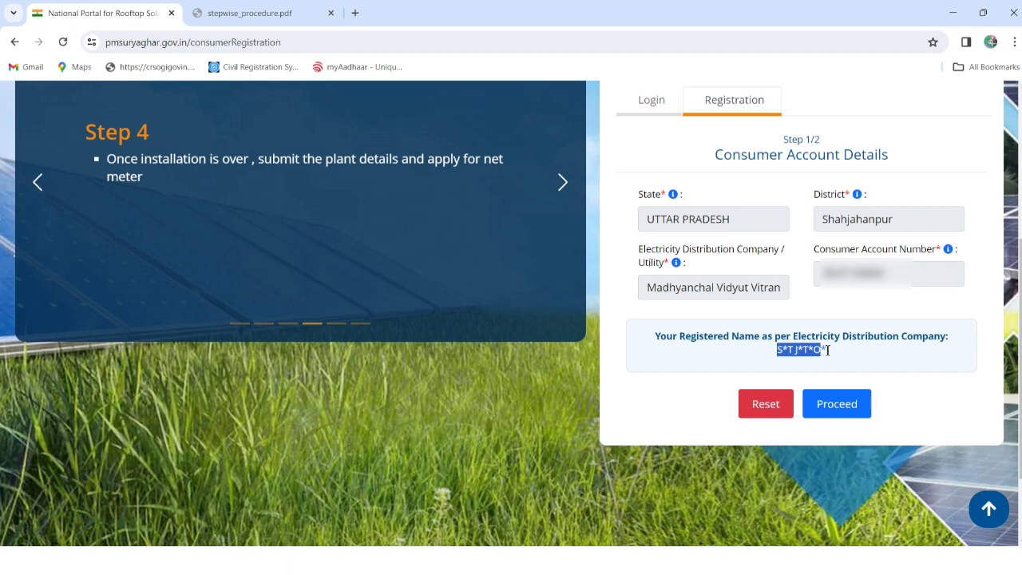
{"action": "left_click", "coordinate": [827, 349]}
Proceed to Step 2/2 of the registration.
{"action": "left_click", "coordinate": [834, 405]}
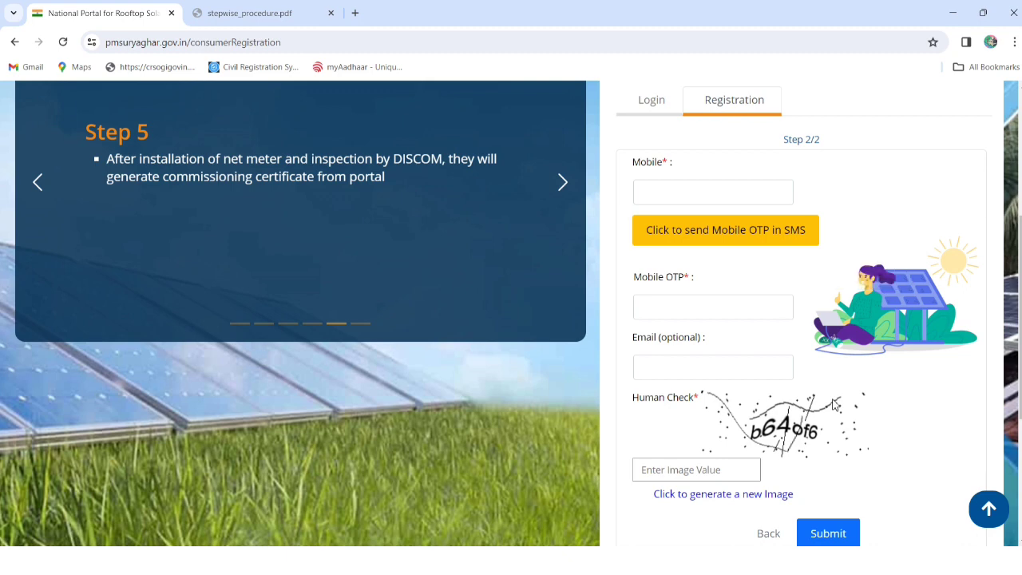
{"action": "scroll", "coordinate": [834, 406], "scroll_direction": "up", "scroll_amount": 1}
{"action": "scroll", "coordinate": [746, 199], "scroll_direction": "down", "scroll_amount": 2}
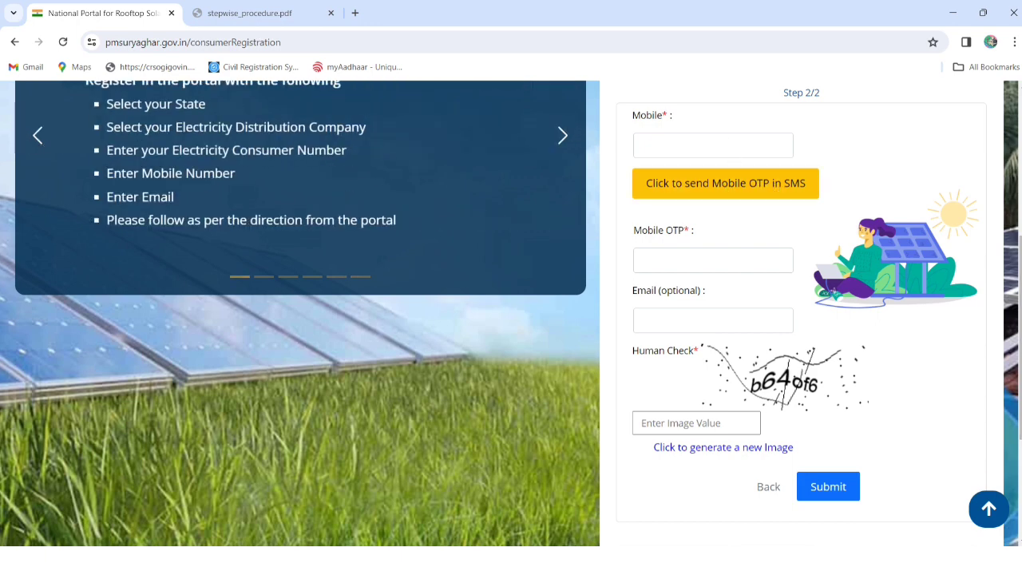
{"action": "scroll", "coordinate": [746, 200], "scroll_direction": "down", "scroll_amount": 1}
Enter the mobile number and have the mobile OTP sent by SMS.
{"action": "left_click", "coordinate": [710, 118]}
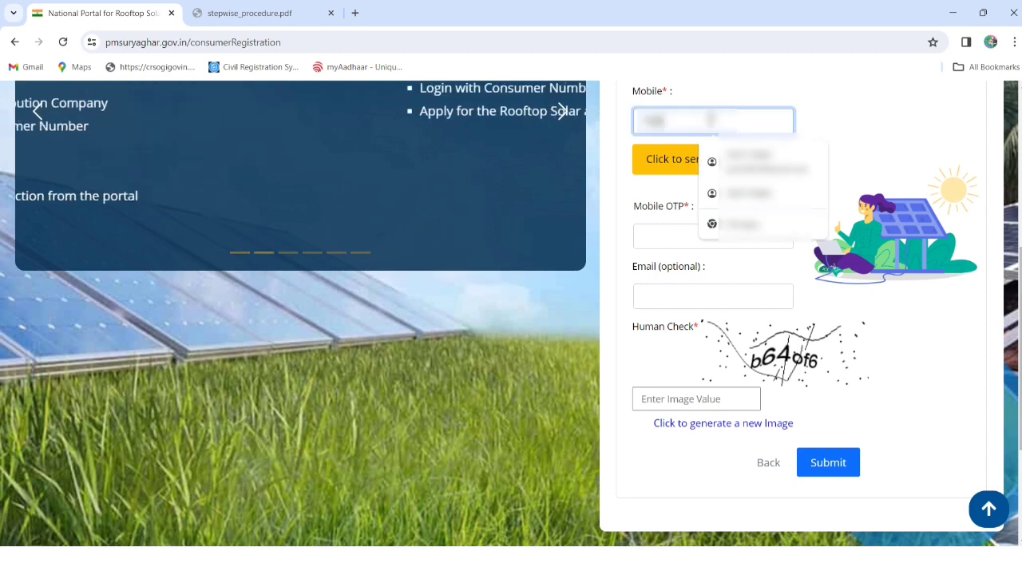
{"action": "type", "text": "987654321"}
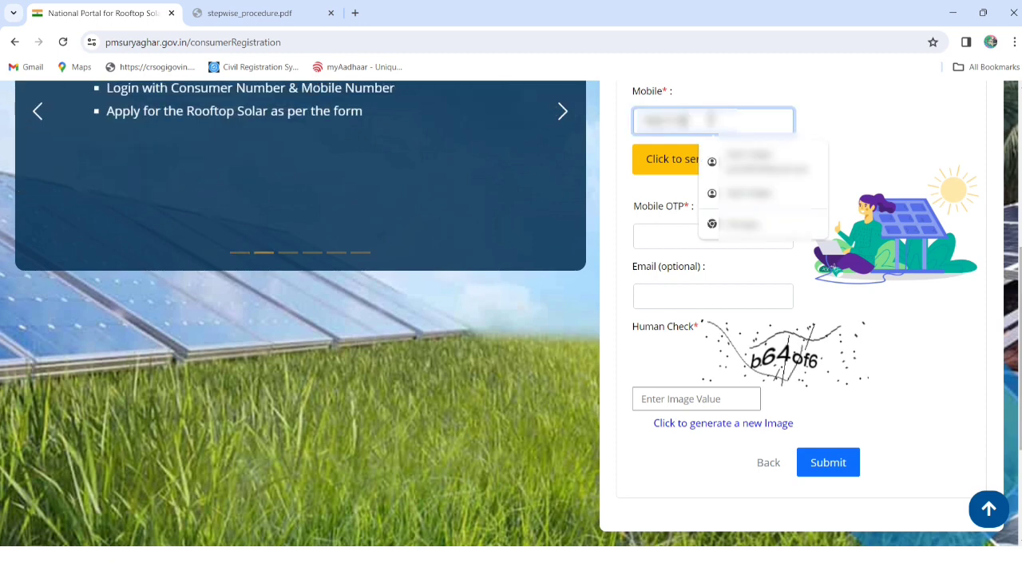
{"action": "key", "text": "BackSpace"}
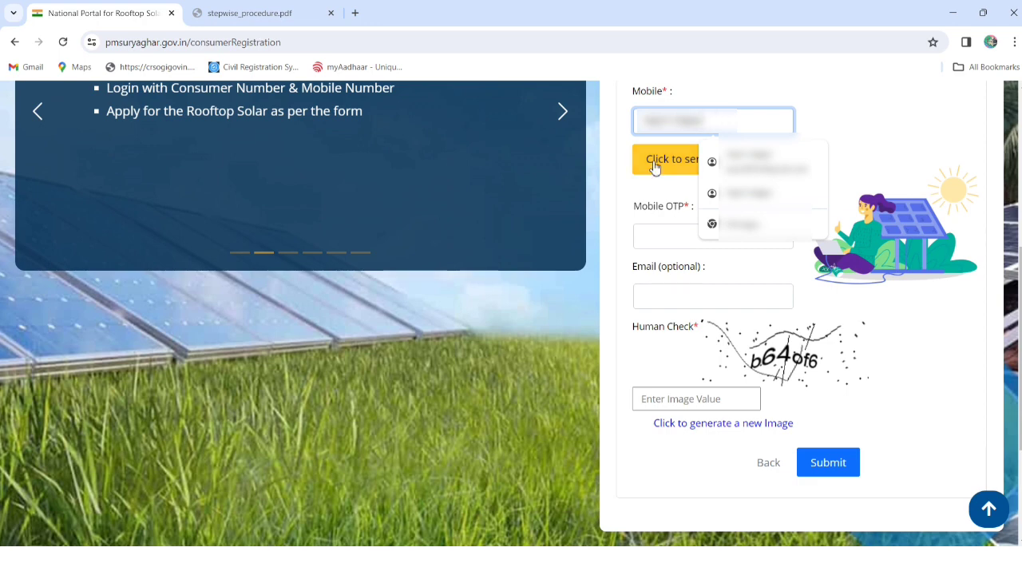
{"action": "left_click", "coordinate": [653, 163]}
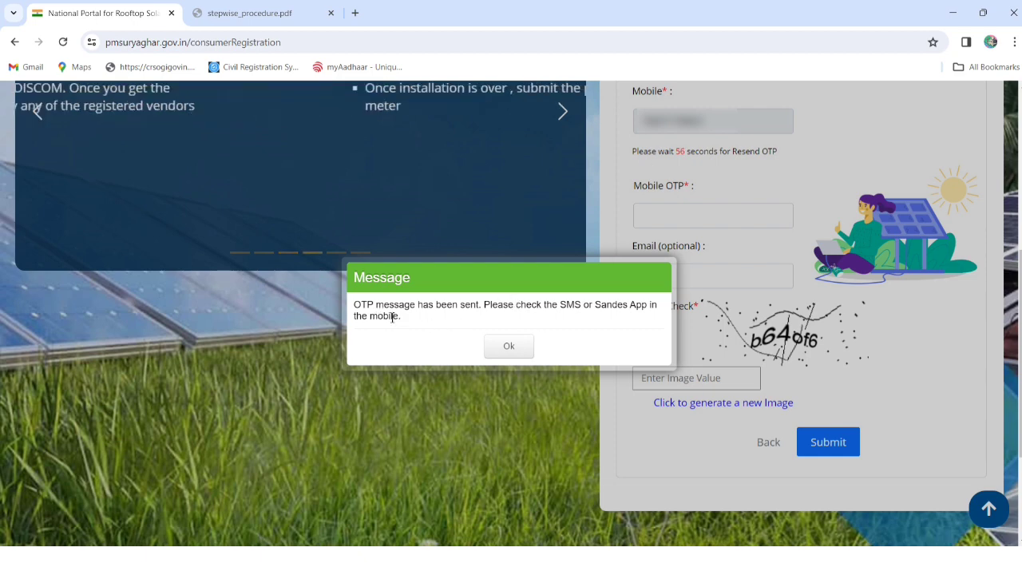
Dismiss the OTP notice, fill in the received mobile OTP and captcha, and submit.
{"action": "left_click", "coordinate": [508, 348]}
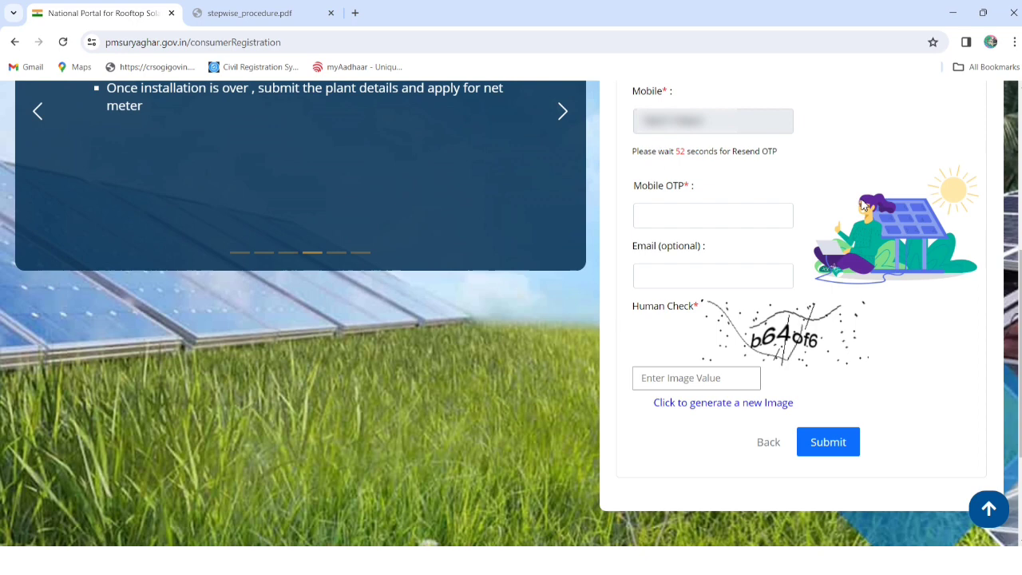
{"action": "left_click", "coordinate": [722, 218]}
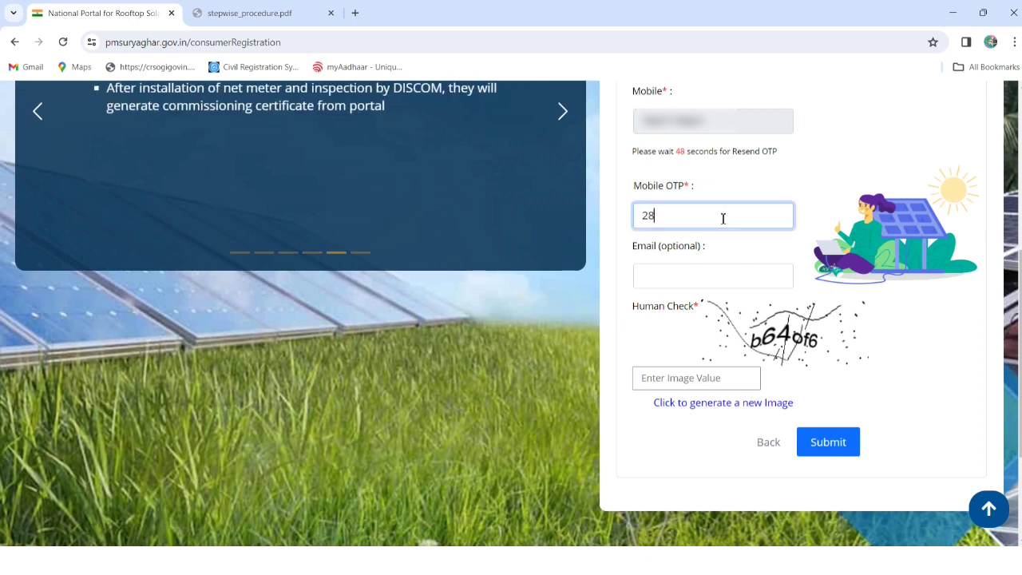
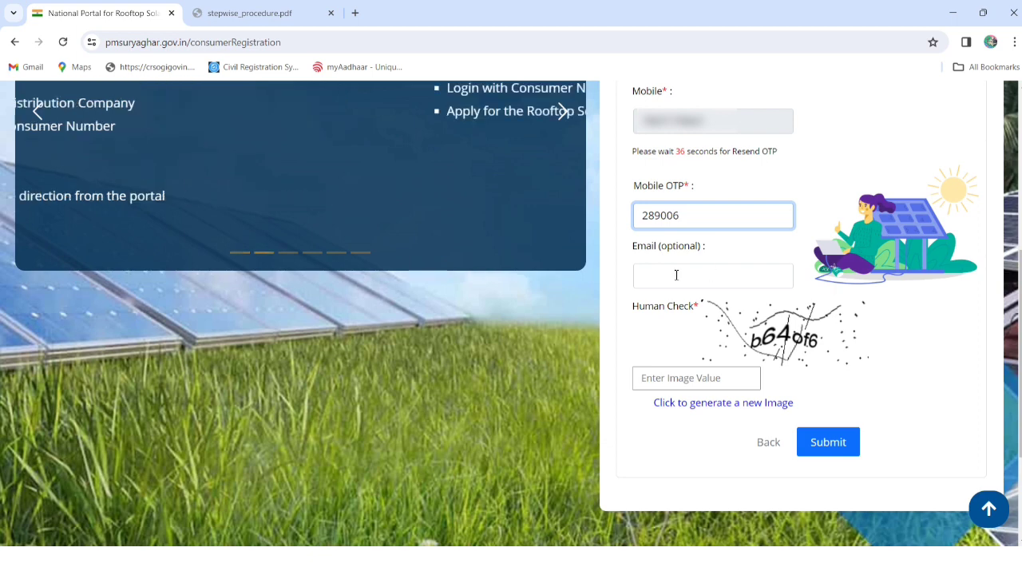
{"action": "left_click", "coordinate": [697, 375]}
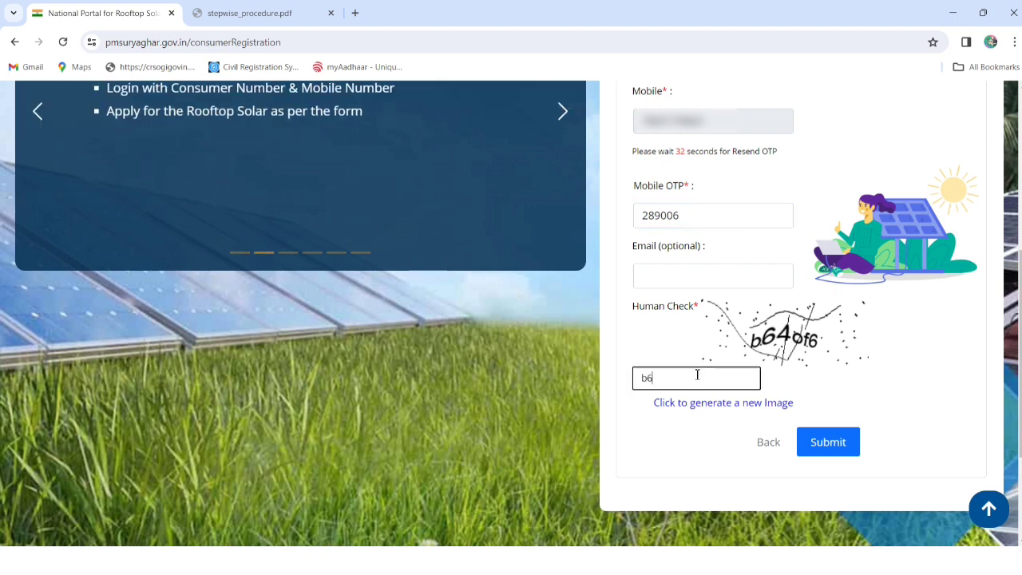
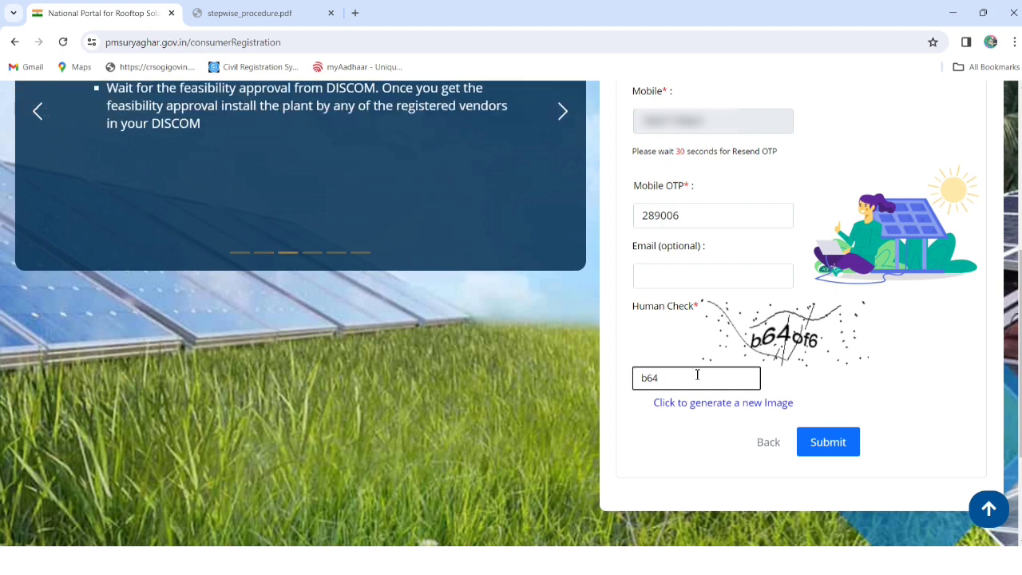
{"action": "left_click", "coordinate": [831, 444]}
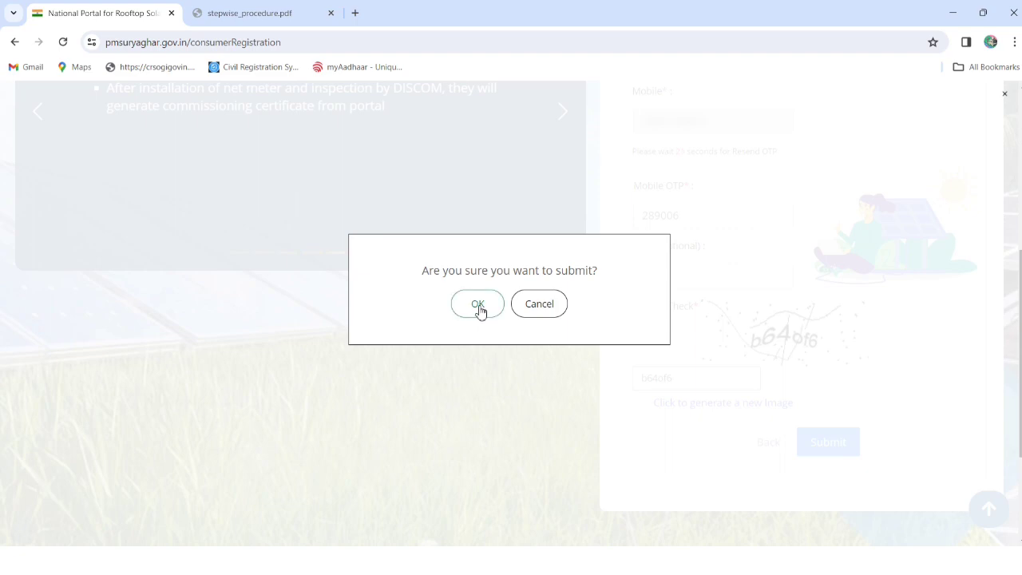
Confirm the 'Are you sure you want to submit?' prompt so the registration is recorded.
{"action": "left_click", "coordinate": [478, 305]}
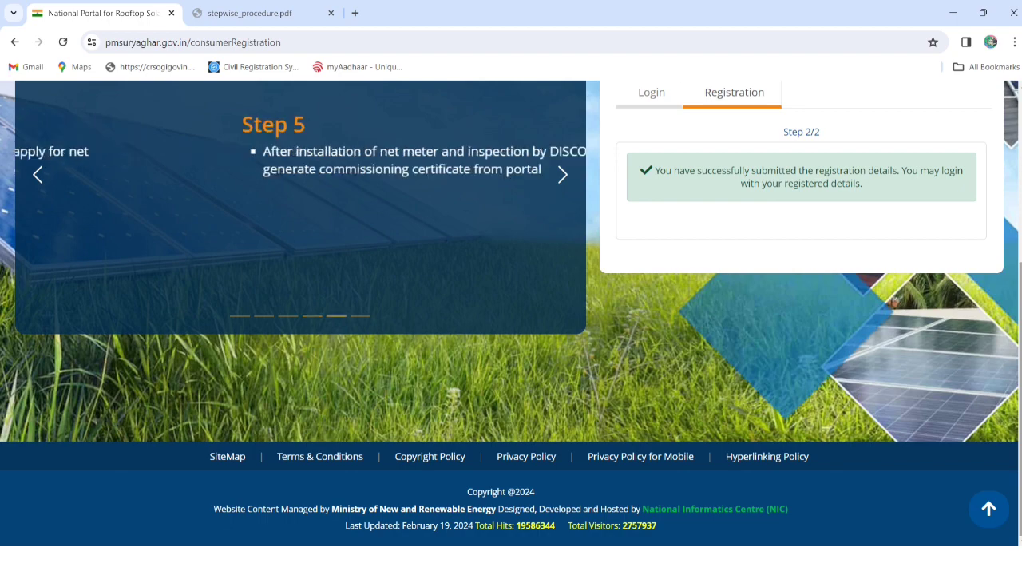
{"action": "scroll", "coordinate": [654, 219], "scroll_direction": "up", "scroll_amount": 2}
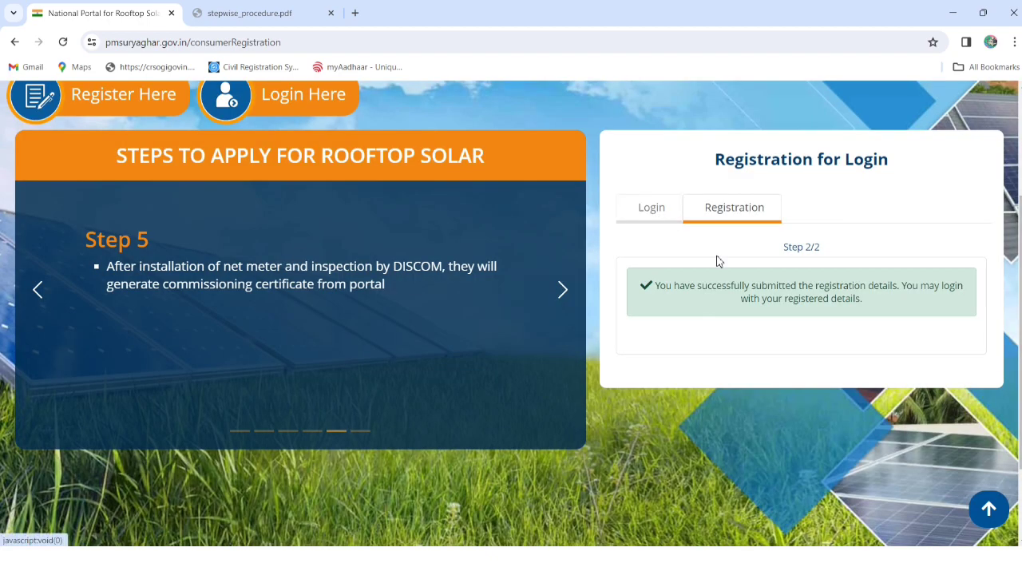
{"action": "scroll", "coordinate": [659, 331], "scroll_direction": "up", "scroll_amount": 2}
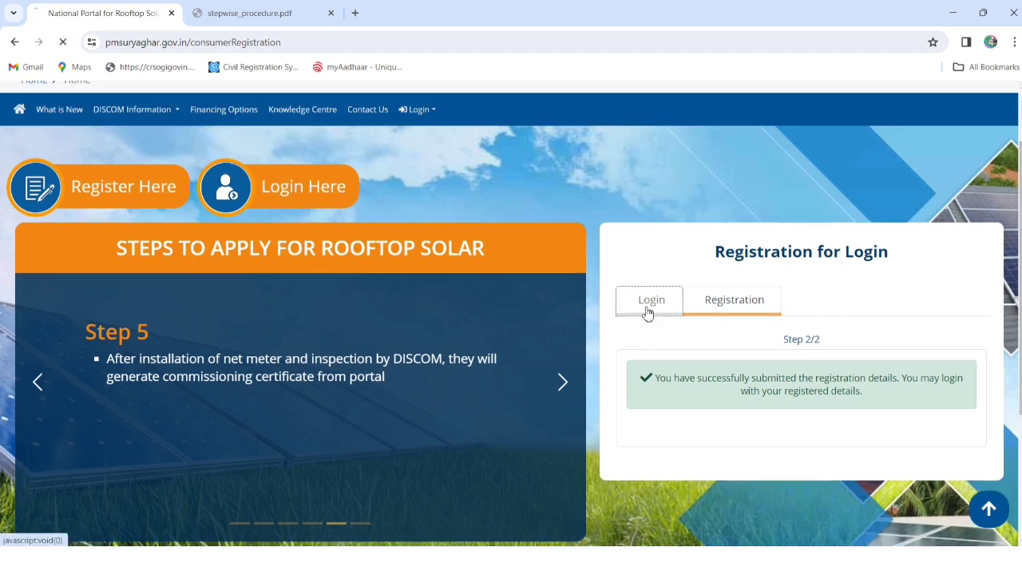
Switch to login and enter the registered mobile number.
{"action": "left_click", "coordinate": [648, 312]}
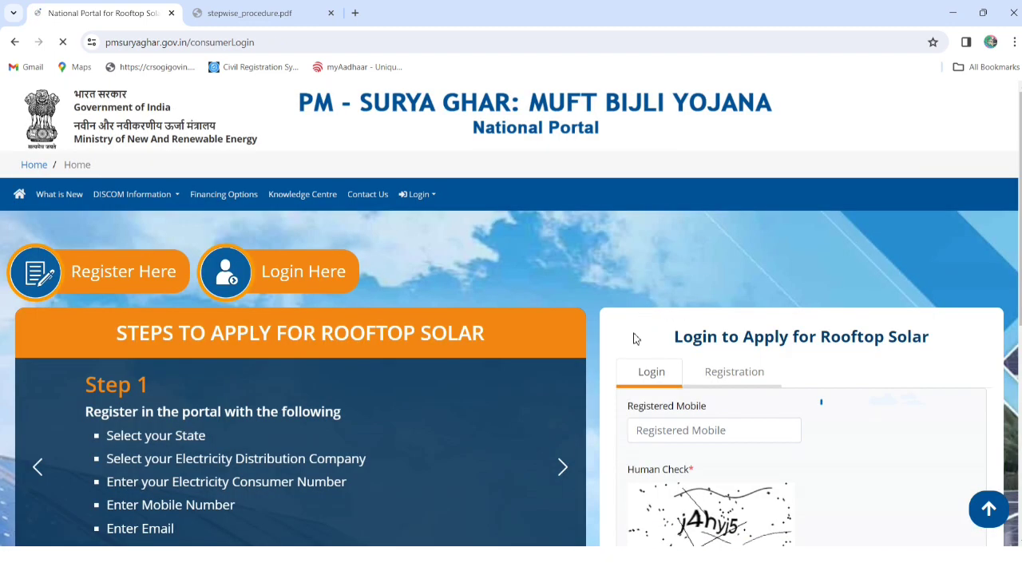
{"action": "scroll", "coordinate": [635, 339], "scroll_direction": "down", "scroll_amount": 2}
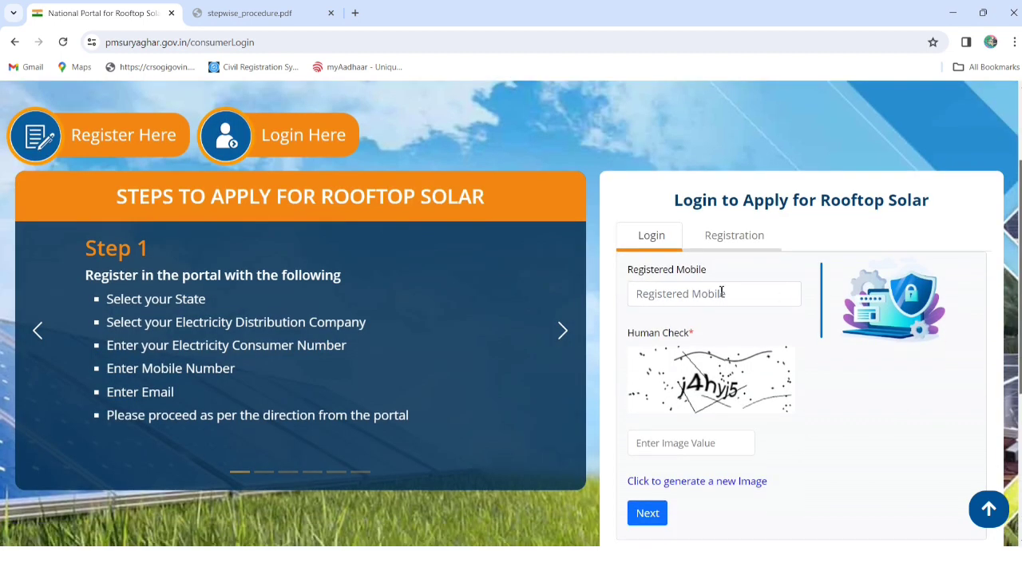
{"action": "scroll", "coordinate": [854, 297], "scroll_direction": "down", "scroll_amount": 1}
{"action": "left_click", "coordinate": [782, 220]}
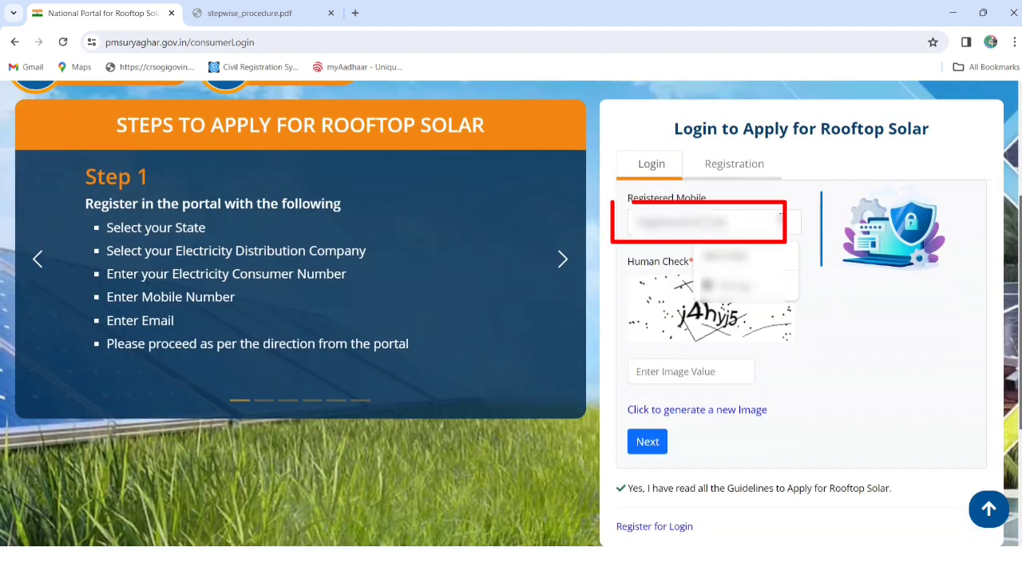
{"action": "type", "text": "987"}
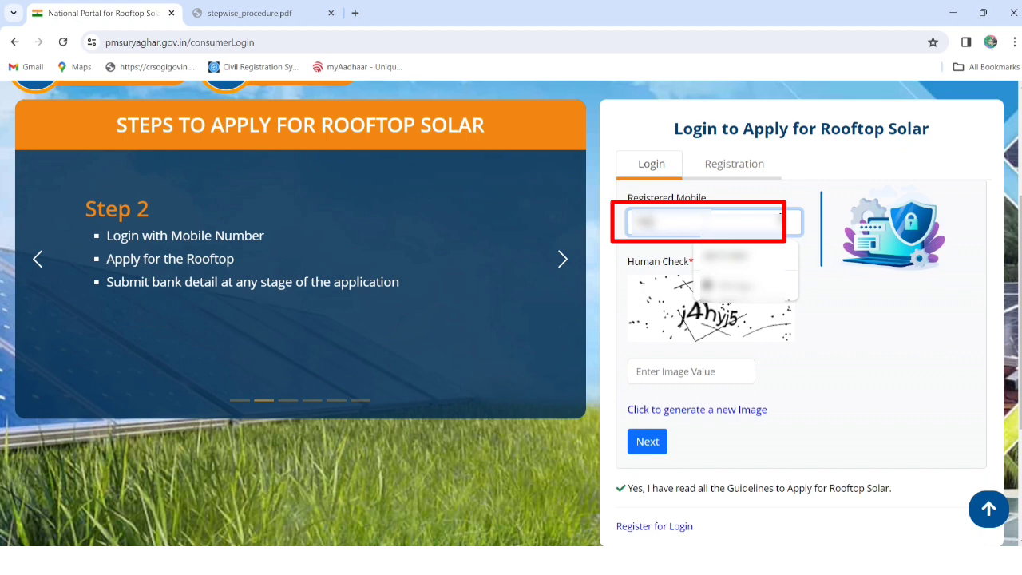
{"action": "type", "text": "654"}
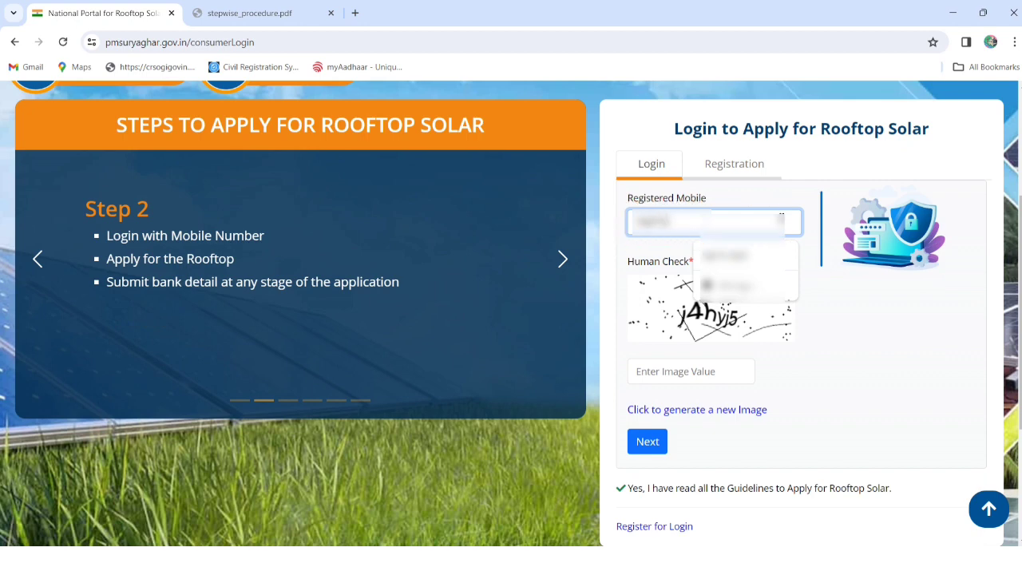
{"action": "type", "text": "321"}
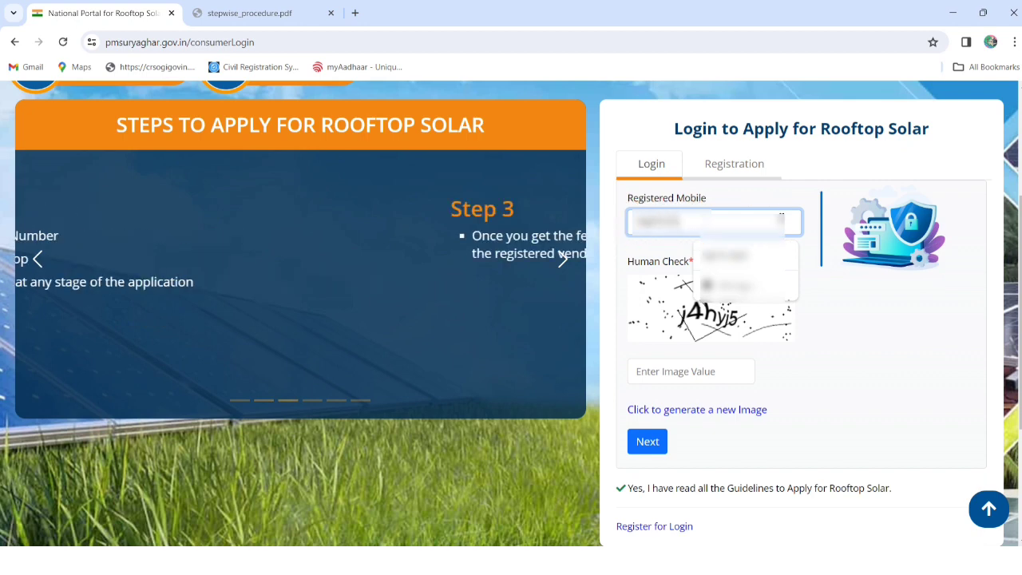
Enter the image-check characters and request the login OTP.
{"action": "left_click", "coordinate": [687, 373]}
{"action": "type", "text": "j"}
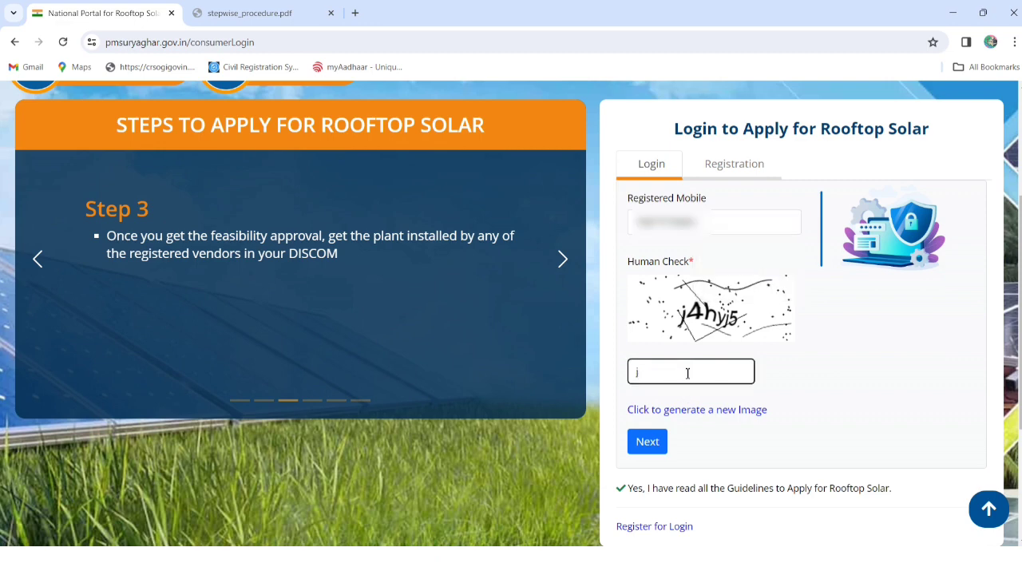
{"action": "type", "text": "4h"}
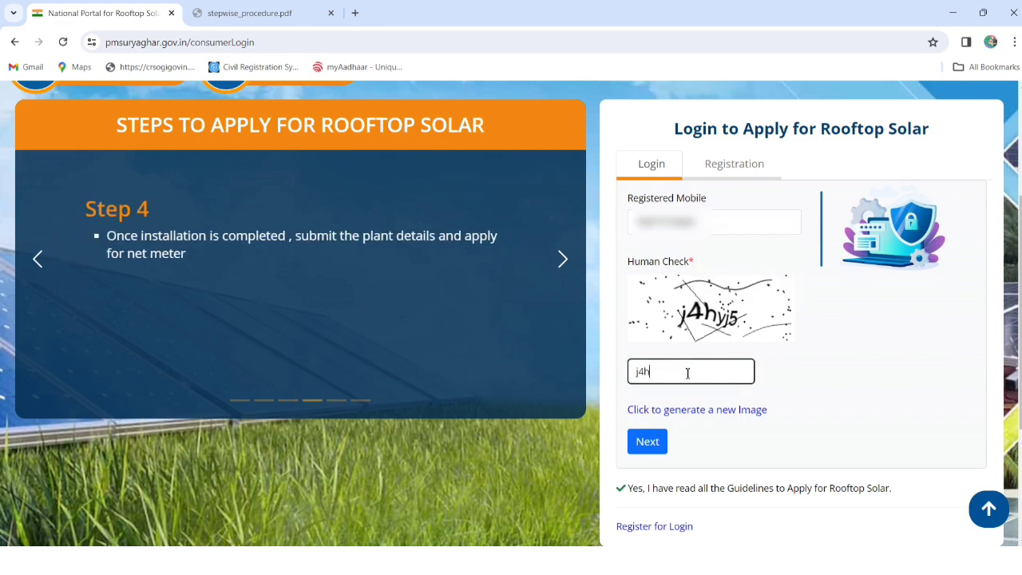
{"action": "type", "text": "yj5"}
{"action": "left_click", "coordinate": [649, 439]}
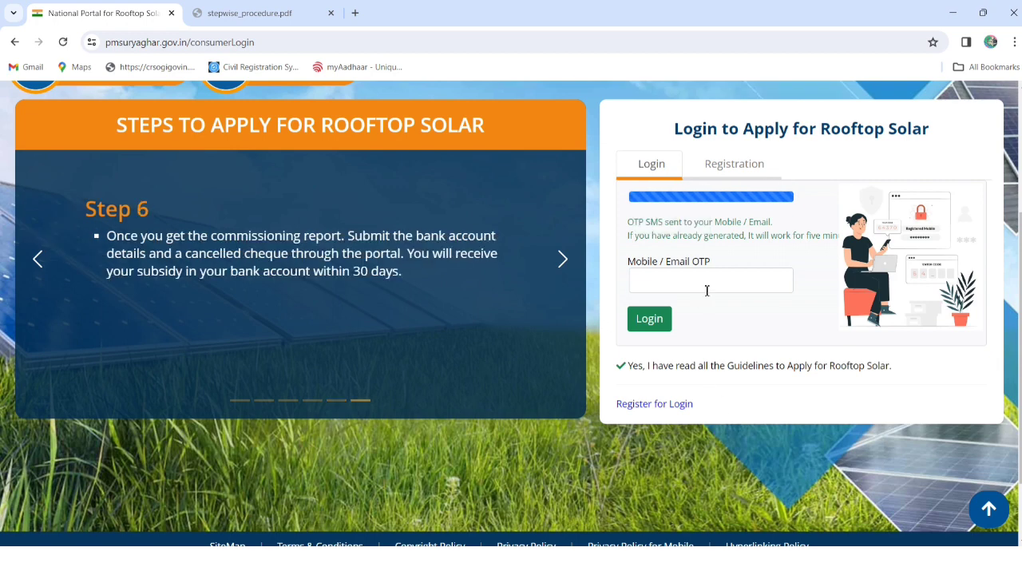
Enter the received login OTP and log in to the portal.
{"action": "left_click", "coordinate": [707, 291]}
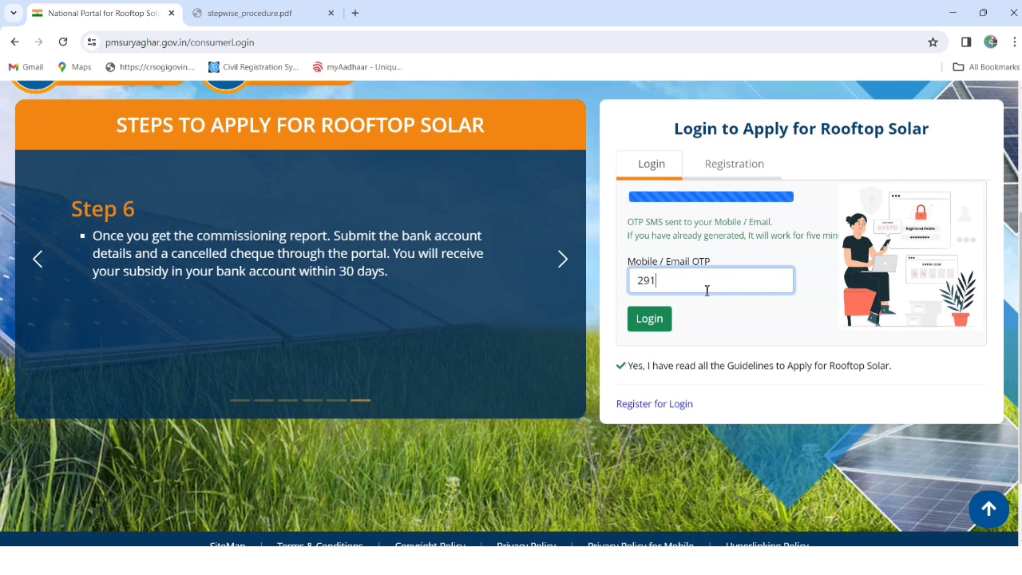
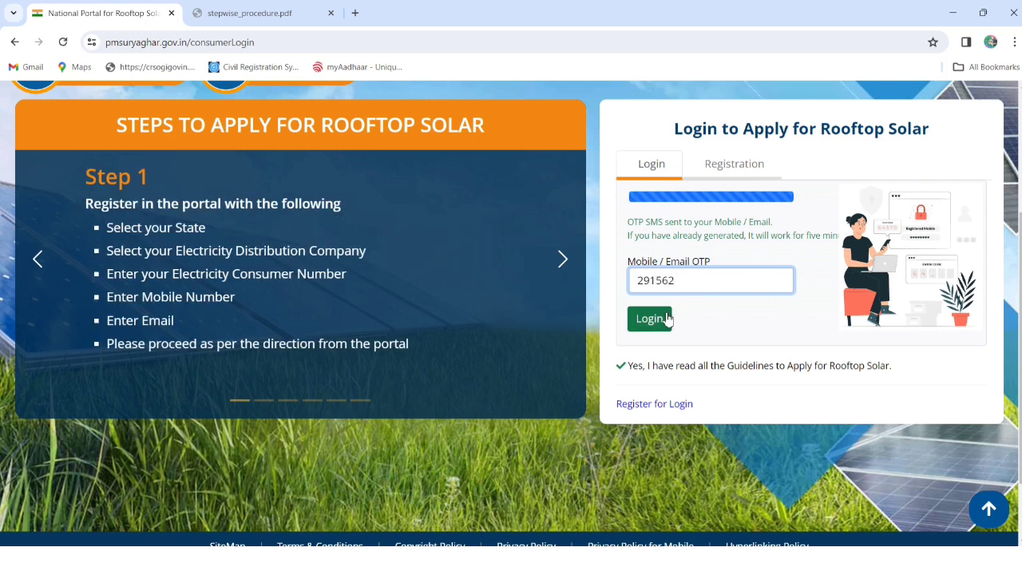
{"action": "left_click", "coordinate": [665, 319]}
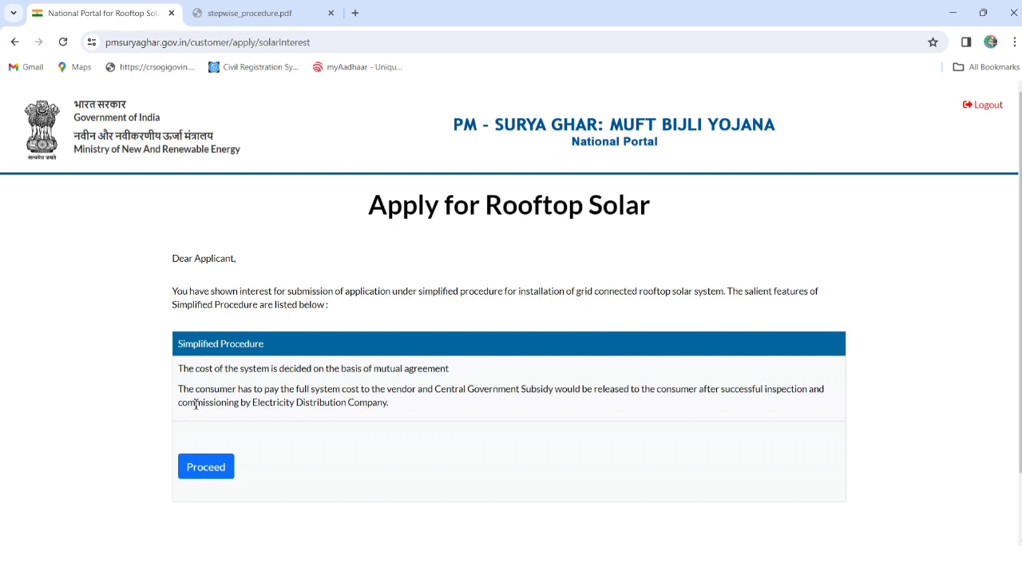
Accept the Simplified Procedure to reach the Apply for Rooftop Solar Installation form.
{"action": "scroll", "coordinate": [599, 423], "scroll_direction": "down", "scroll_amount": 1}
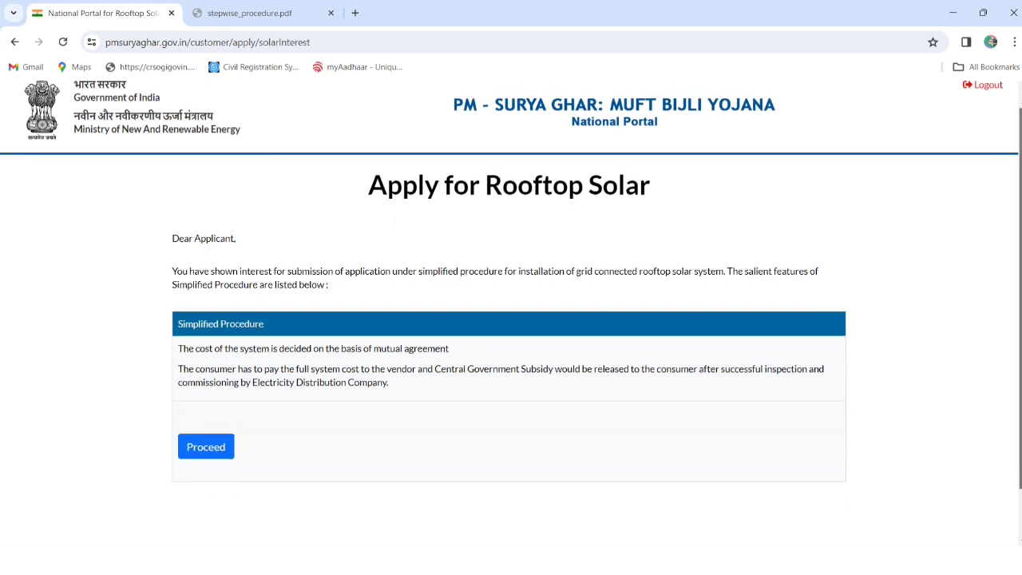
{"action": "left_click", "coordinate": [219, 437]}
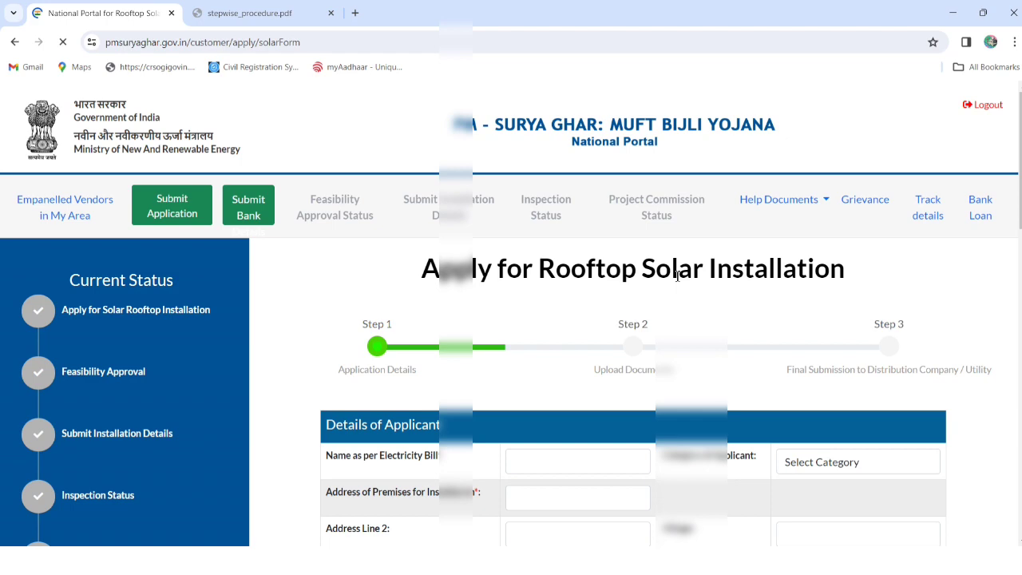
{"action": "scroll", "coordinate": [677, 275], "scroll_direction": "down", "scroll_amount": 3}
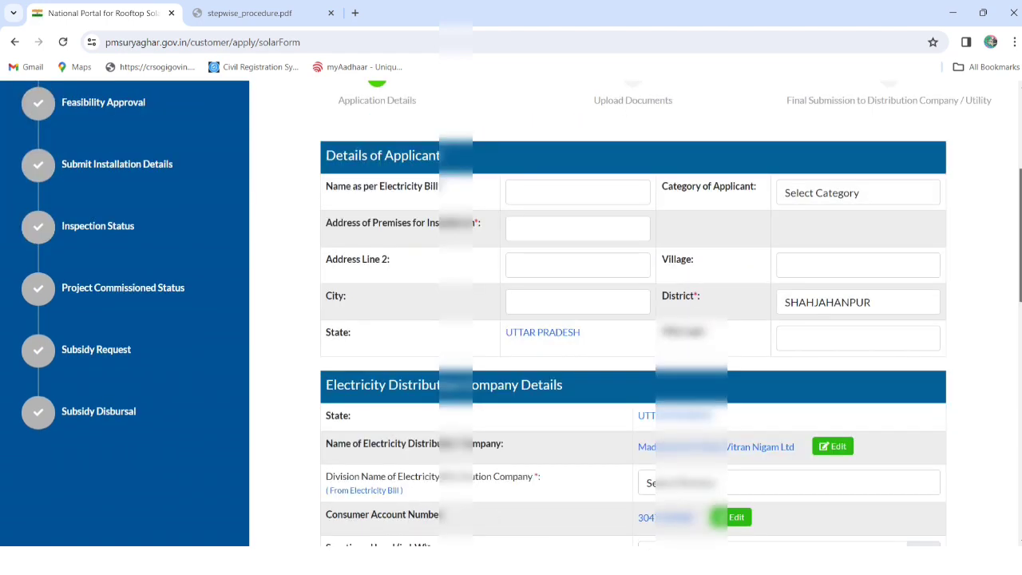
{"action": "scroll", "coordinate": [632, 320], "scroll_direction": "down", "scroll_amount": 2}
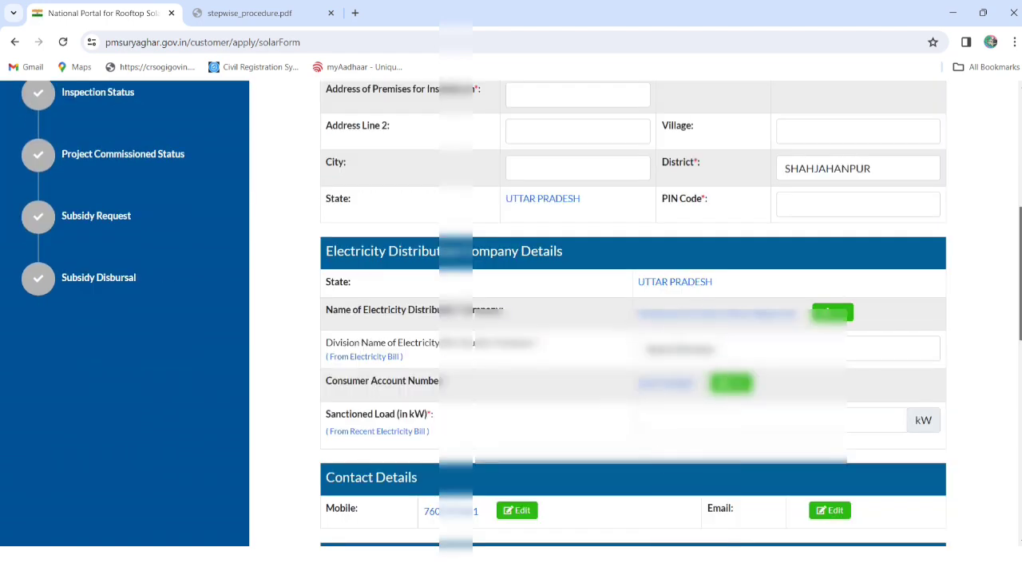
{"action": "scroll", "coordinate": [633, 311], "scroll_direction": "down", "scroll_amount": 6}
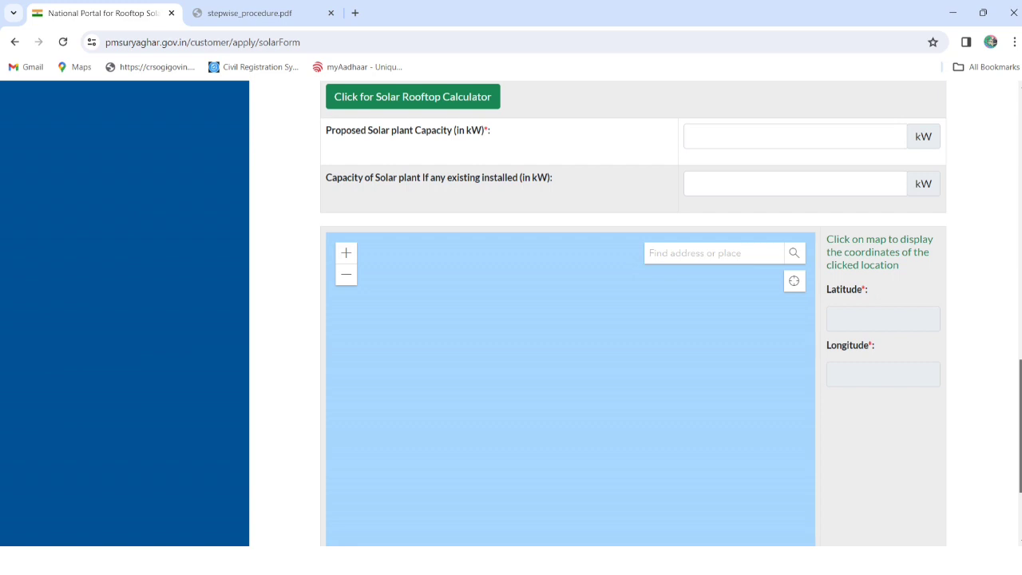
{"action": "scroll", "coordinate": [633, 311], "scroll_direction": "up", "scroll_amount": 6}
{"action": "scroll", "coordinate": [633, 311], "scroll_direction": "up", "scroll_amount": 2}
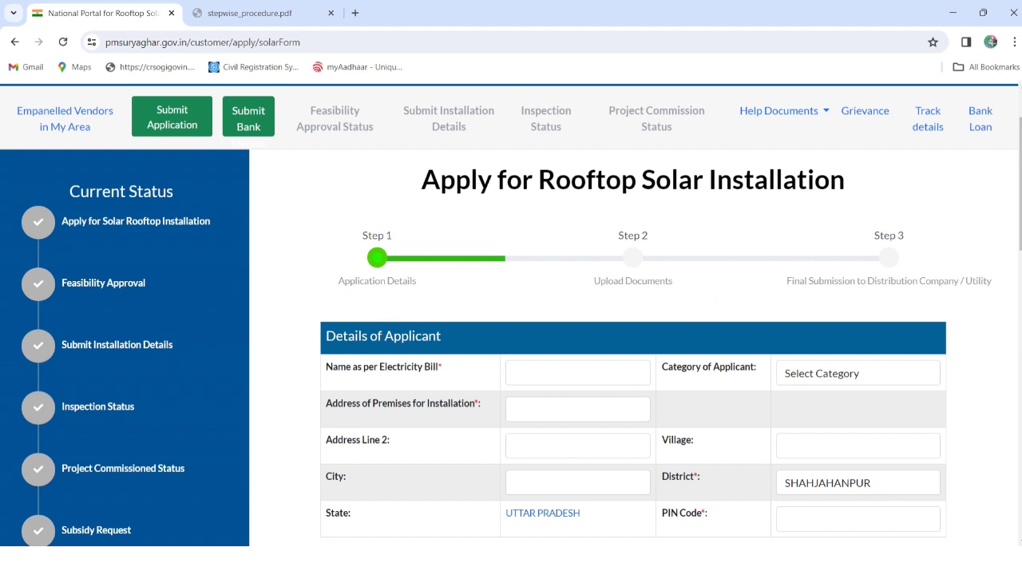
{"action": "scroll", "coordinate": [511, 313], "scroll_direction": "down", "scroll_amount": 1}
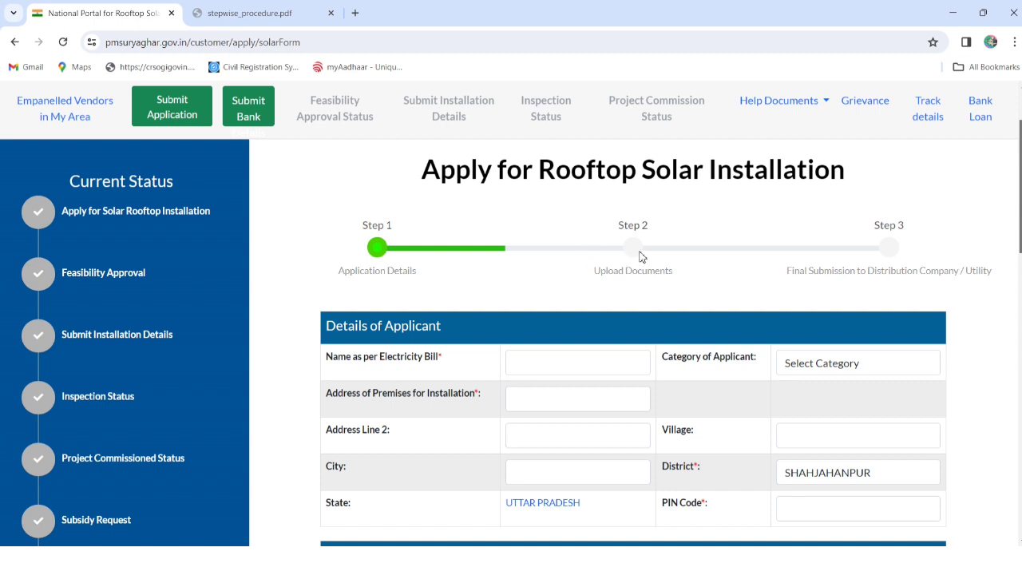
{"action": "scroll", "coordinate": [511, 313], "scroll_direction": "down", "scroll_amount": 2}
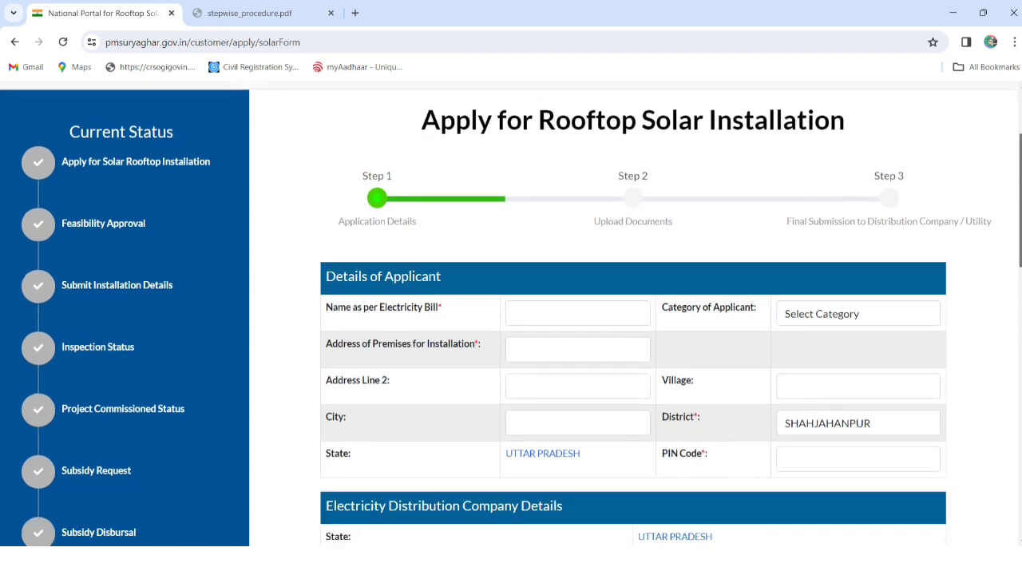
{"action": "scroll", "coordinate": [788, 233], "scroll_direction": "up", "scroll_amount": 1}
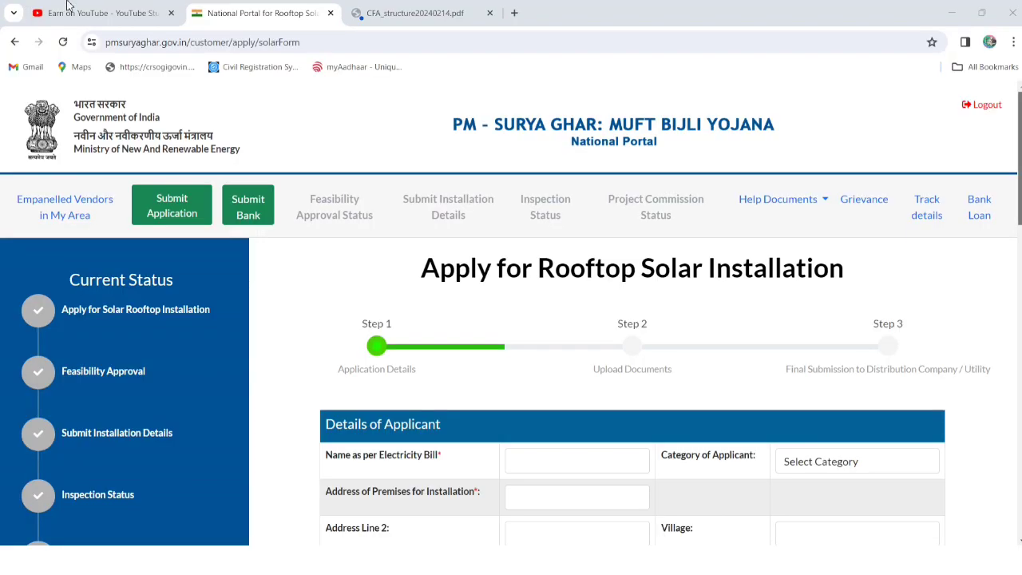
{"action": "left_click", "coordinate": [171, 14]}
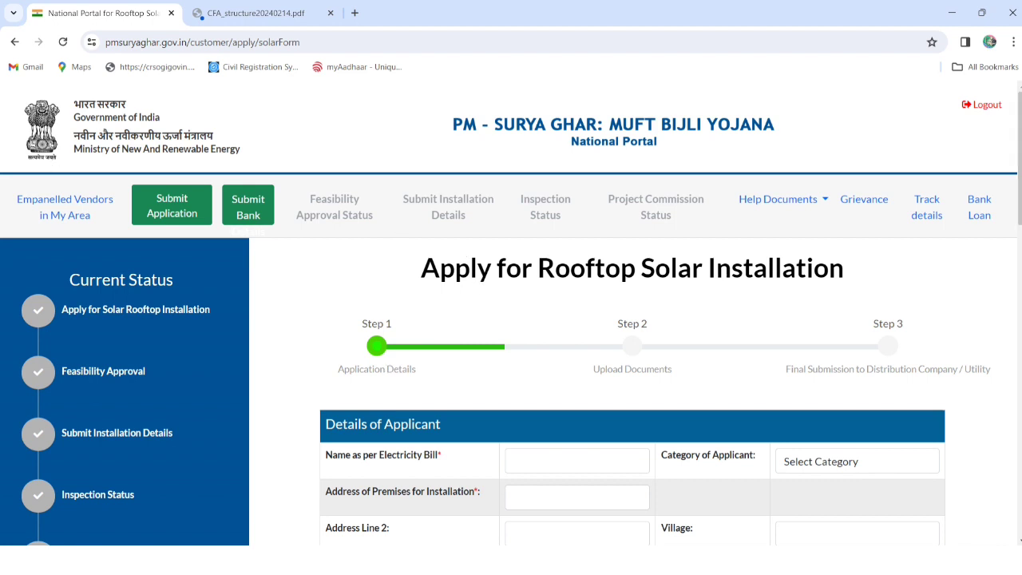
{"action": "scroll", "coordinate": [394, 224], "scroll_direction": "down", "scroll_amount": 1}
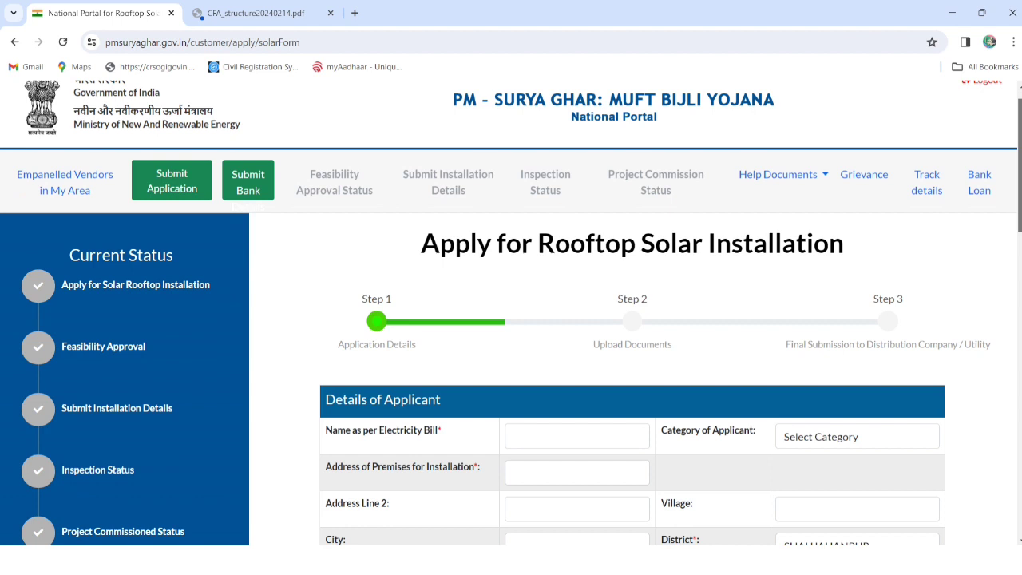
{"action": "scroll", "coordinate": [511, 320], "scroll_direction": "down", "scroll_amount": 2}
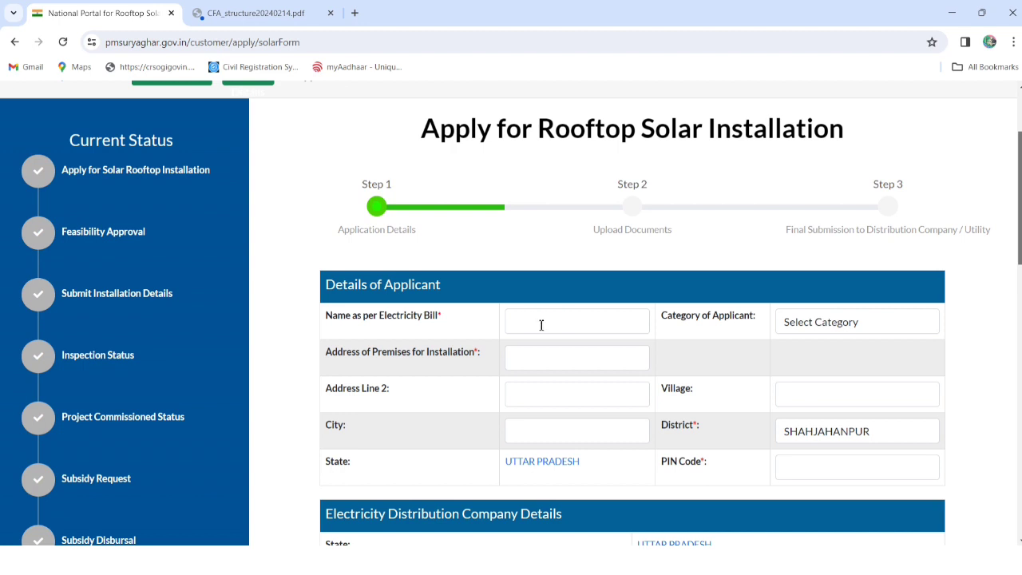
Choose OBC as the Category of Applicant.
{"action": "left_click", "coordinate": [808, 327]}
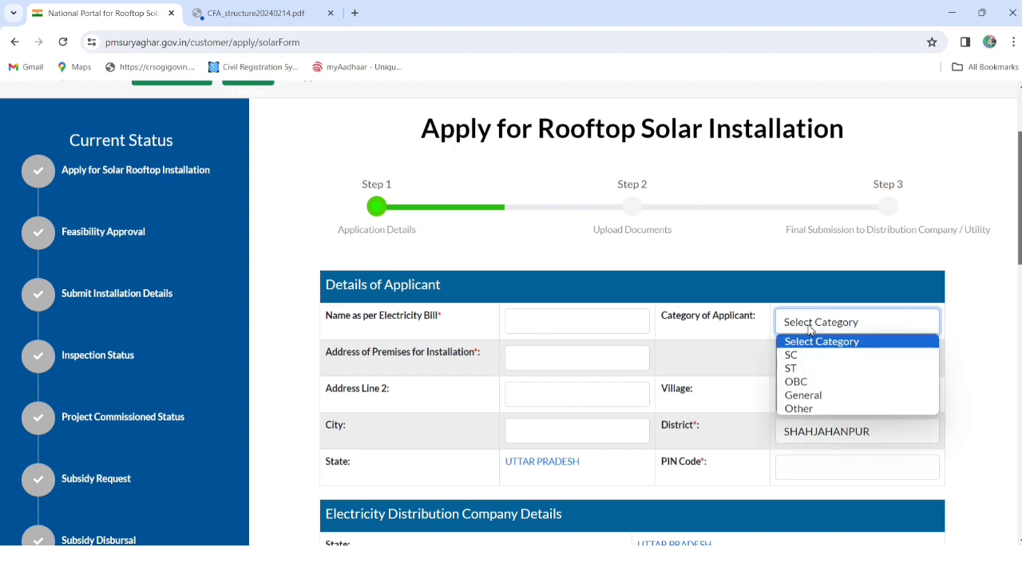
{"action": "left_click", "coordinate": [798, 381]}
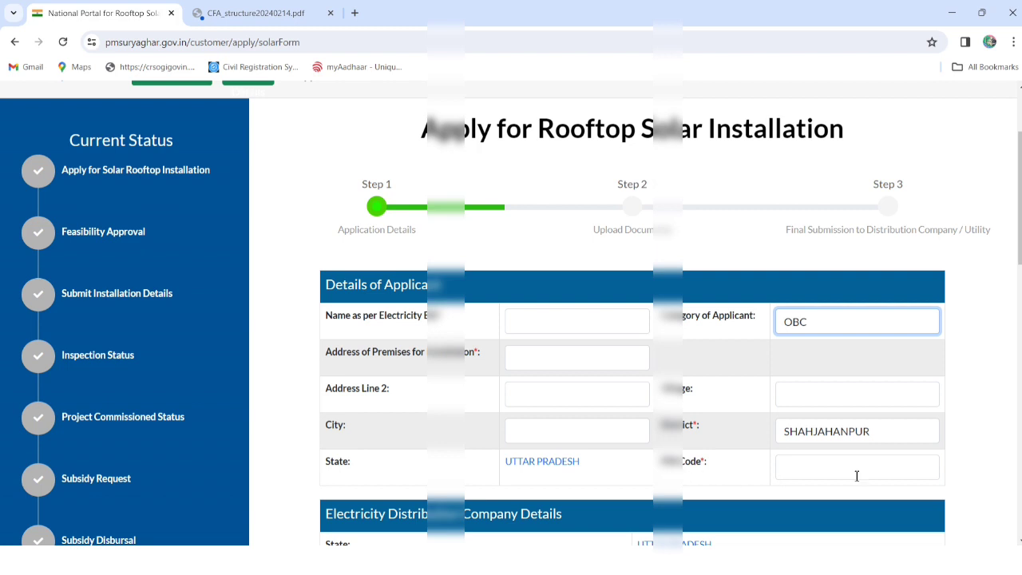
Look through the Division list without choosing one, then go to the Sanctioned Load (in kW) field.
{"action": "scroll", "coordinate": [803, 468], "scroll_direction": "down", "scroll_amount": 5}
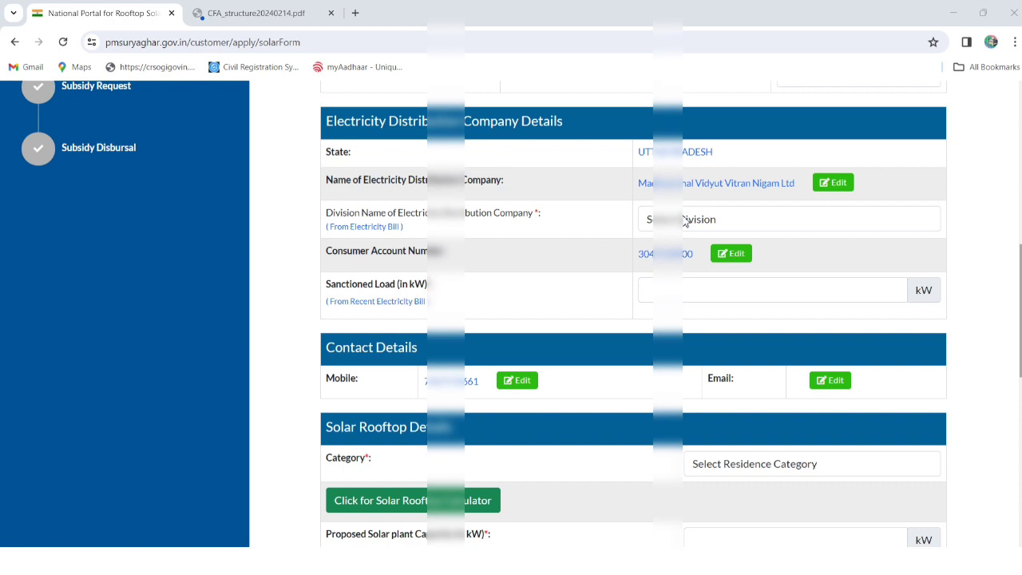
{"action": "left_click", "coordinate": [684, 221]}
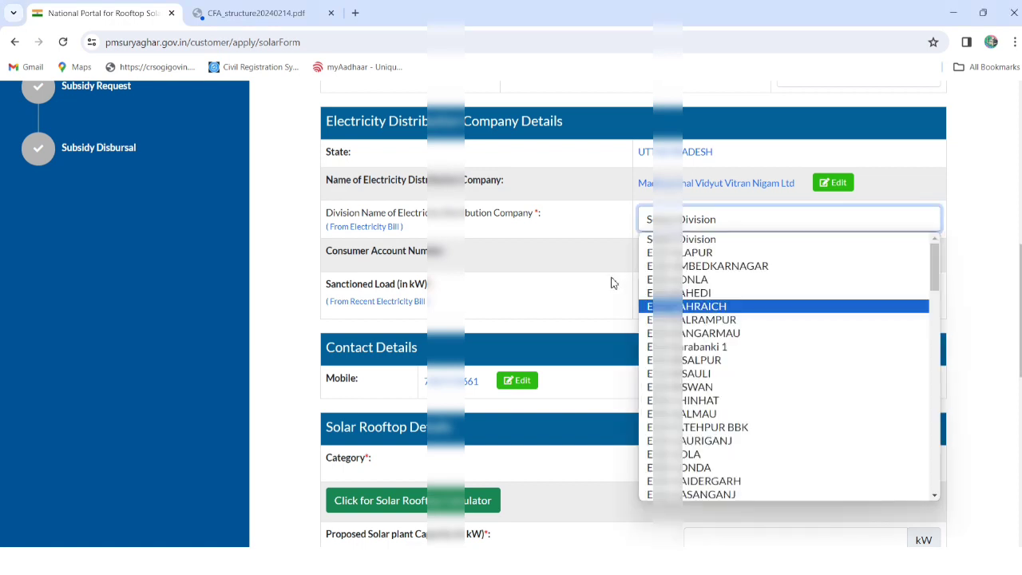
{"action": "scroll", "coordinate": [714, 358], "scroll_direction": "down", "scroll_amount": 5}
{"action": "scroll", "coordinate": [714, 358], "scroll_direction": "up", "scroll_amount": 5}
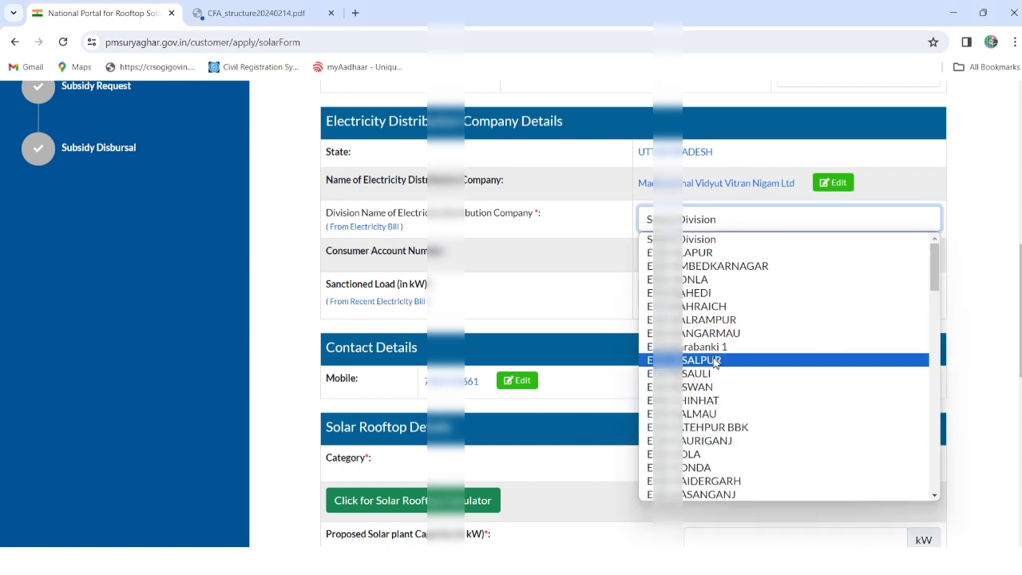
{"action": "left_click", "coordinate": [547, 298]}
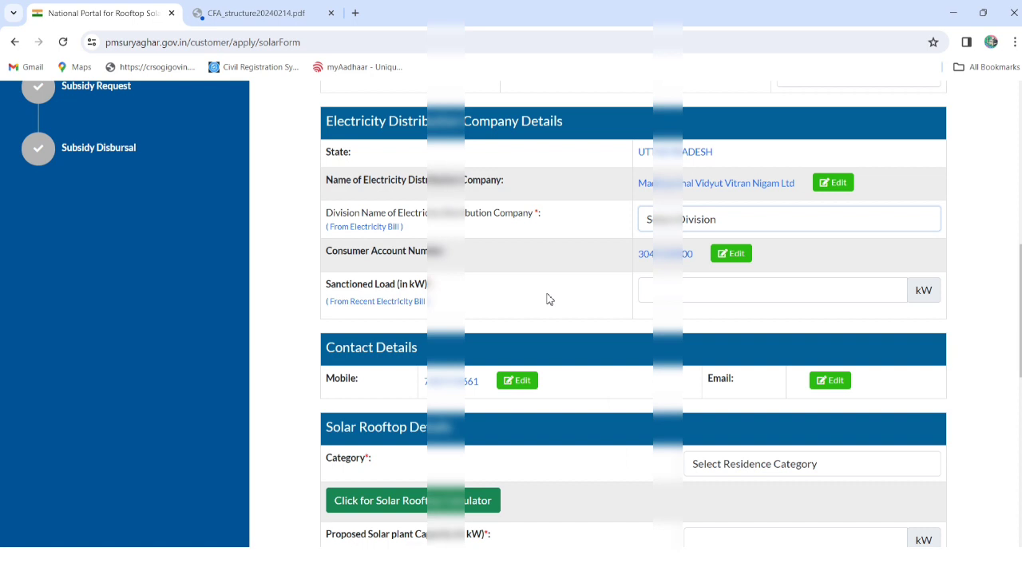
{"action": "left_click", "coordinate": [548, 299]}
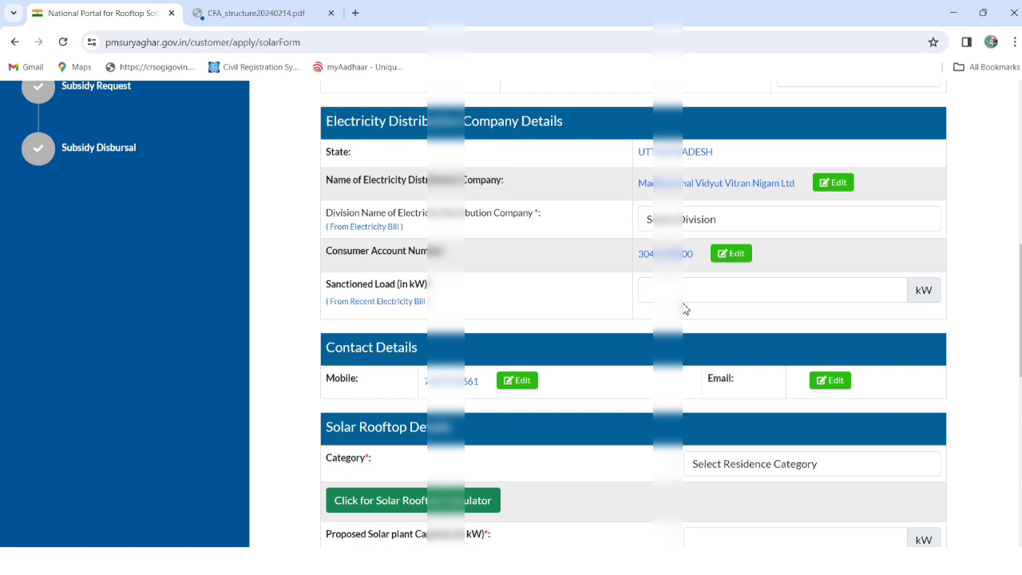
{"action": "left_click", "coordinate": [684, 292]}
Enter a 1 kW sanctioned load and launch the Solar Rooftop Calculator in a new tab.
{"action": "type", "text": "1"}
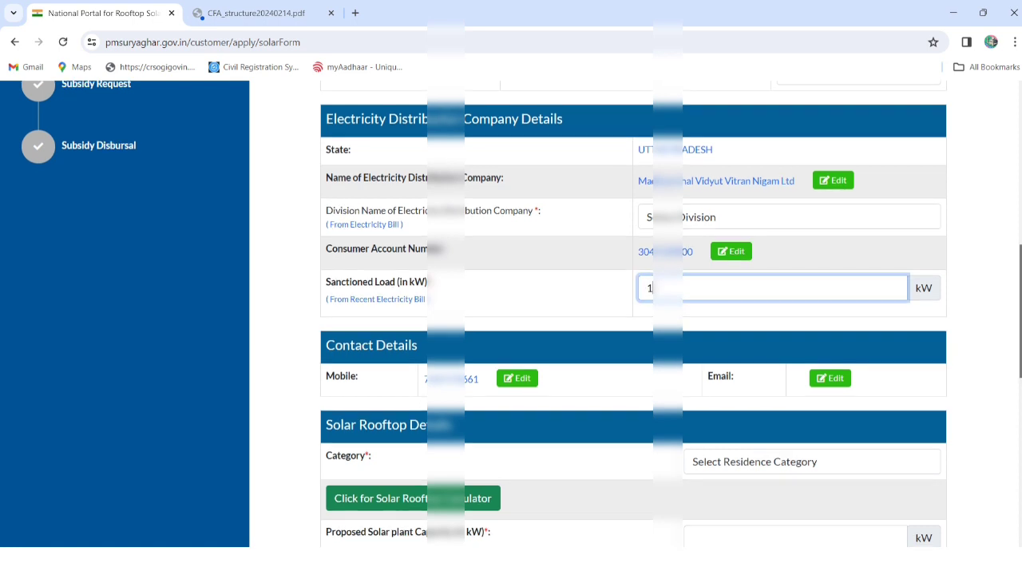
{"action": "scroll", "coordinate": [633, 315], "scroll_direction": "down", "scroll_amount": 3}
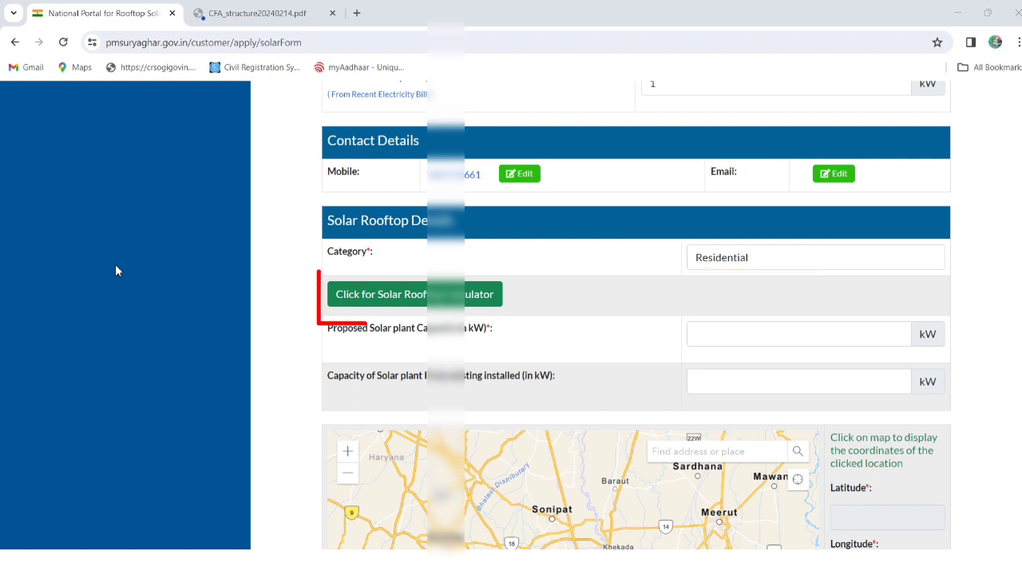
{"action": "left_click", "coordinate": [372, 302]}
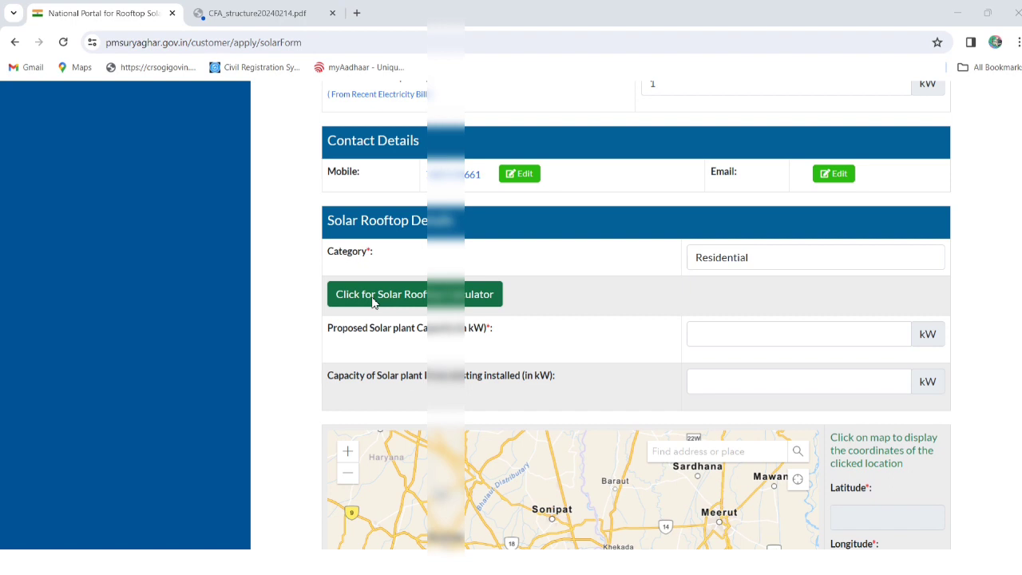
{"action": "left_click", "coordinate": [372, 302]}
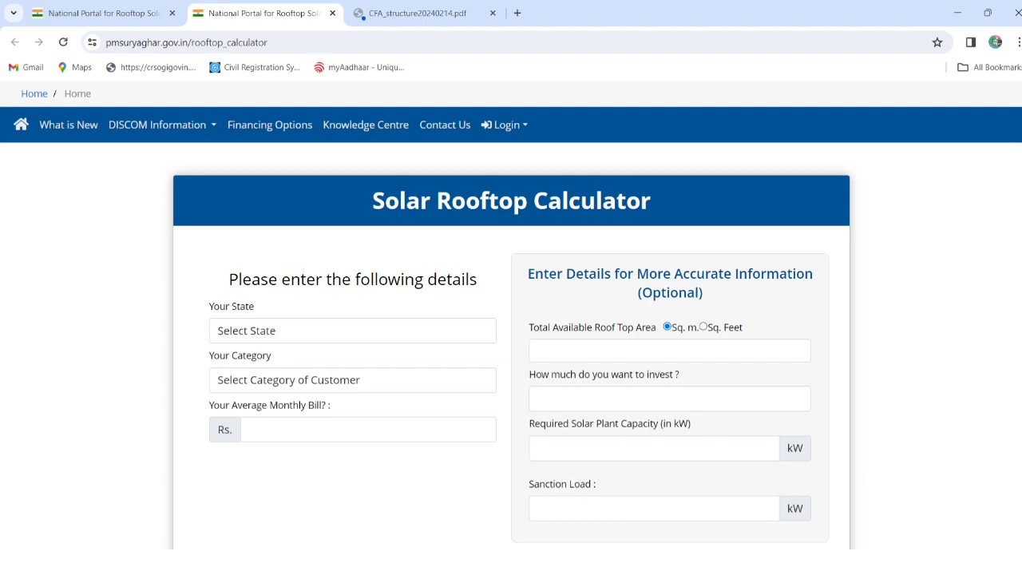
Calculate for a Residential consumer: roof area 120, investment 10000, capacity 1 kW, sanction load 1.
{"action": "scroll", "coordinate": [240, 285], "scroll_direction": "down", "scroll_amount": 1}
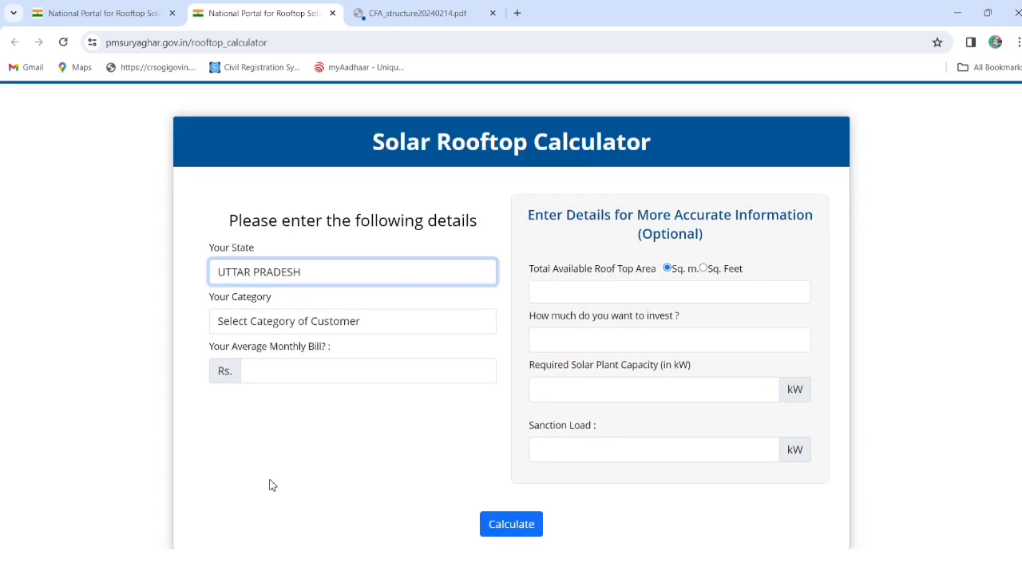
{"action": "left_click", "coordinate": [240, 323]}
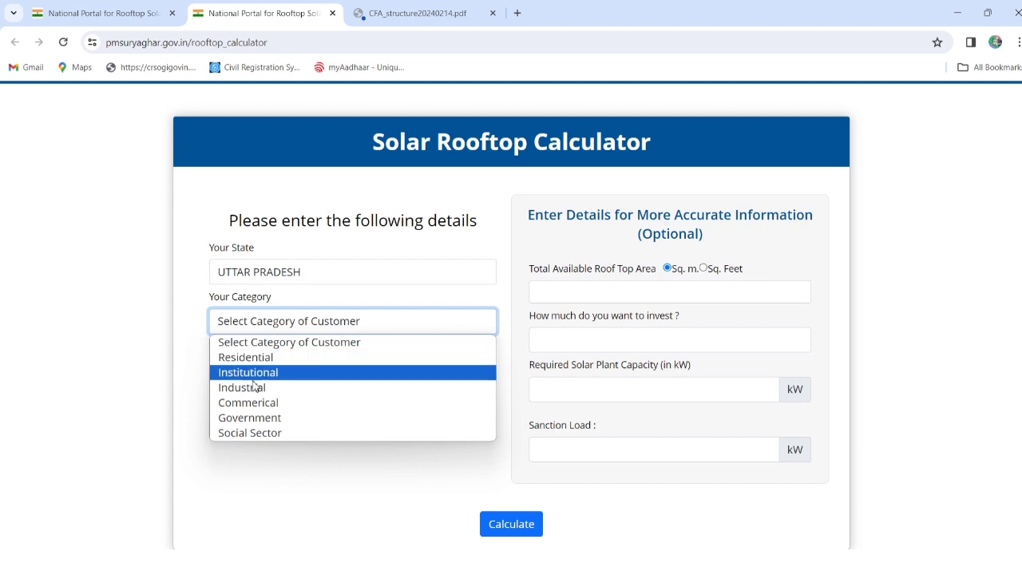
{"action": "left_click", "coordinate": [238, 357]}
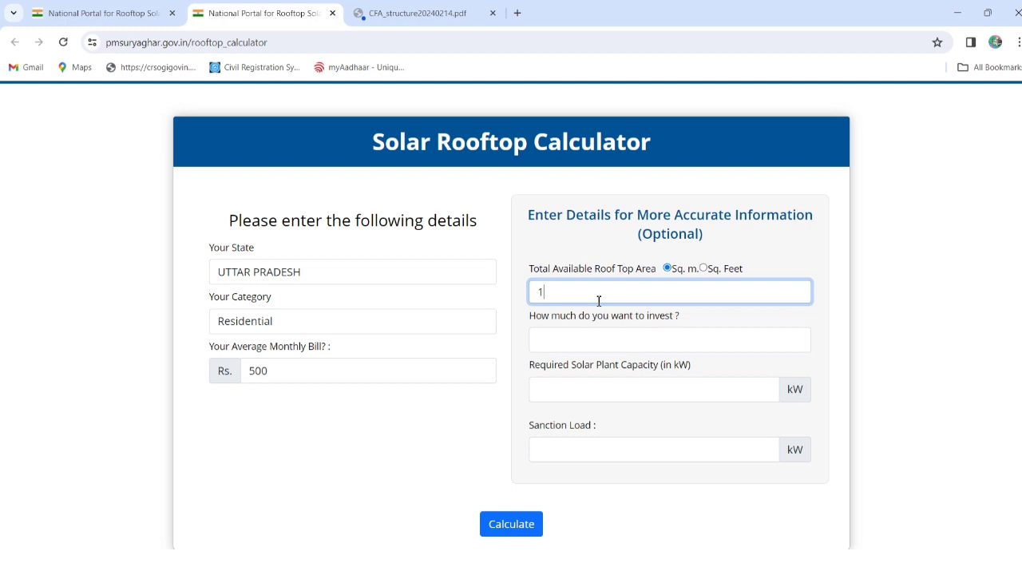
{"action": "type", "text": "20"}
{"action": "left_click", "coordinate": [566, 342]}
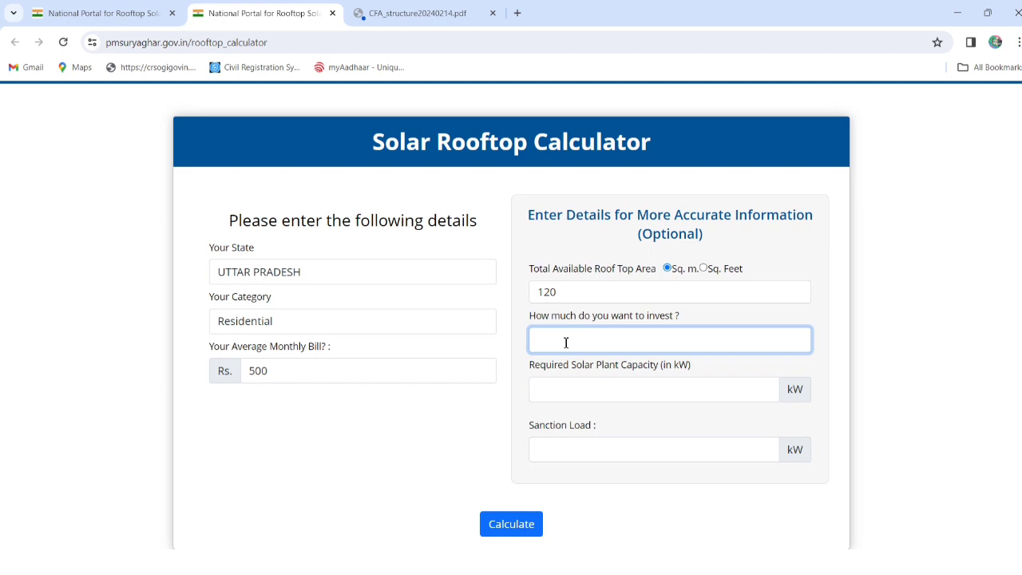
{"action": "type", "text": "10000"}
{"action": "left_click", "coordinate": [620, 387]}
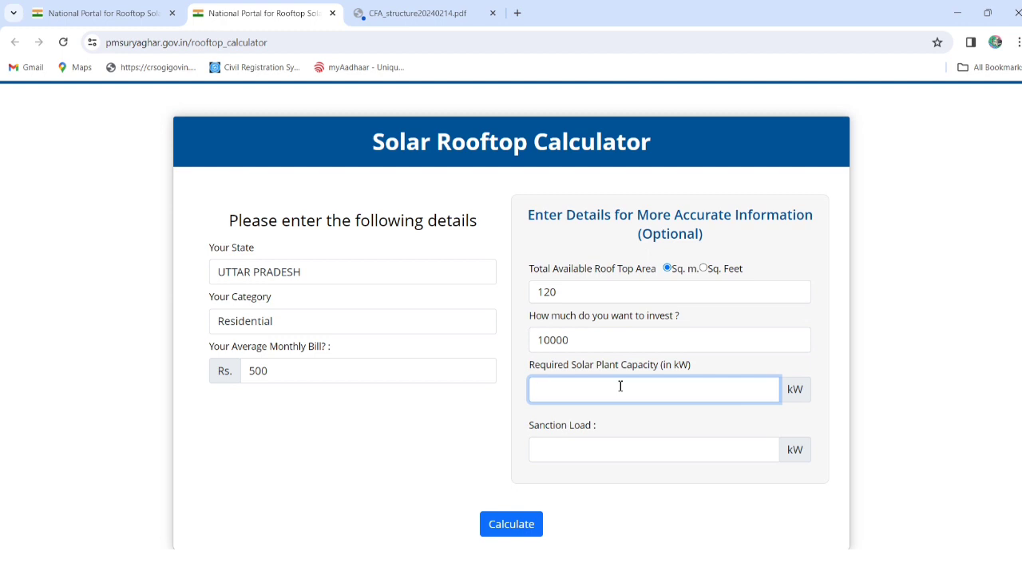
{"action": "type", "text": "1"}
{"action": "left_click", "coordinate": [584, 459]}
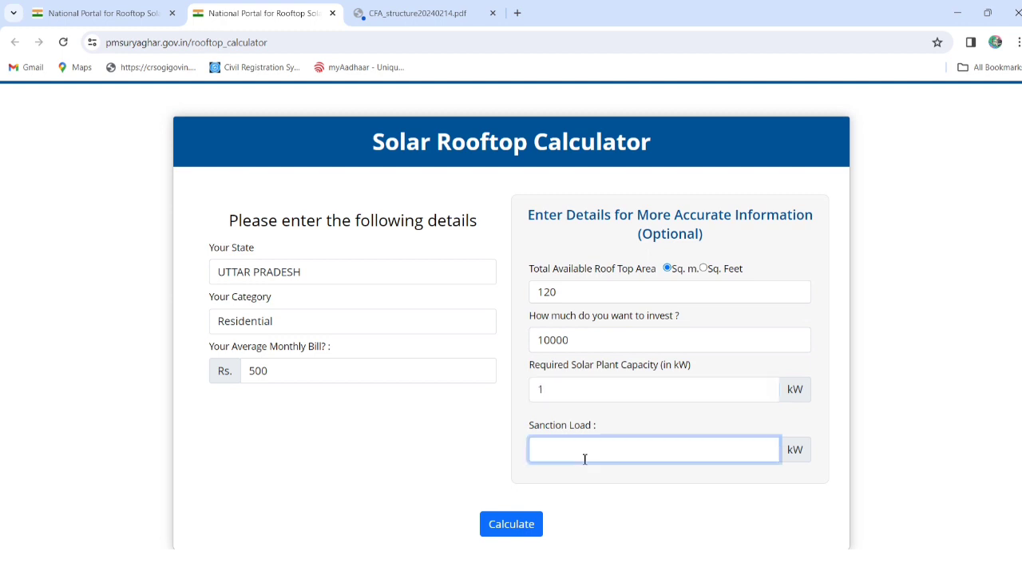
{"action": "type", "text": "1"}
{"action": "left_click", "coordinate": [512, 525]}
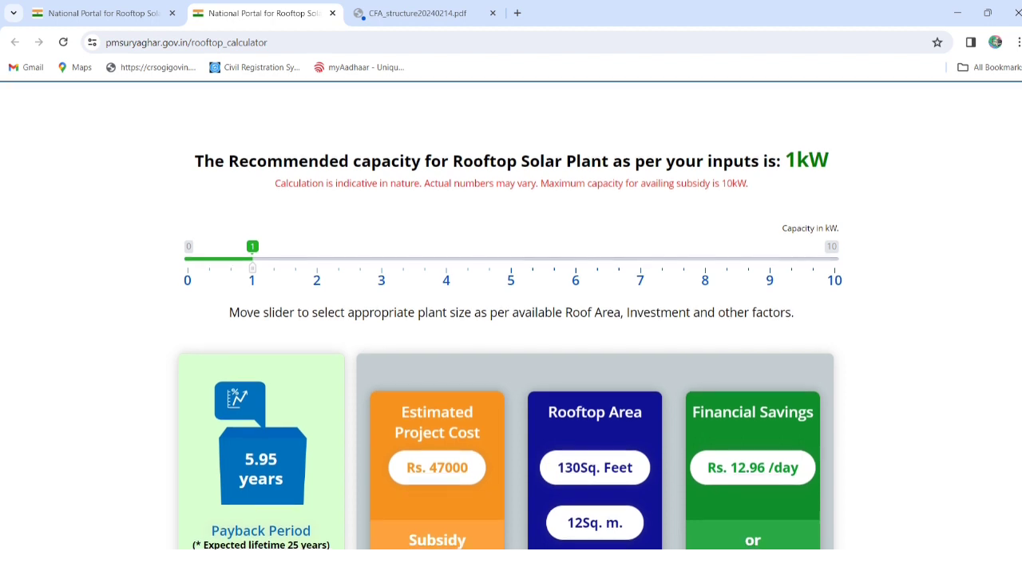
Step the capacity slider from 1 to 5 kW, showing Rs. 204000 cost and Rs. 72000 subsidy.
{"action": "scroll", "coordinate": [511, 319], "scroll_direction": "down", "scroll_amount": 4}
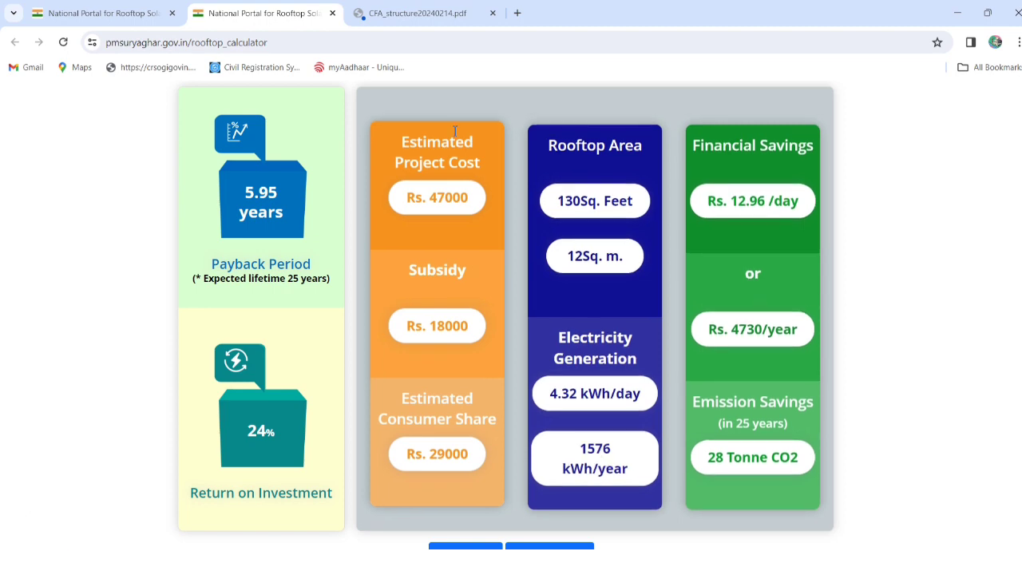
{"action": "scroll", "coordinate": [497, 262], "scroll_direction": "up", "scroll_amount": 5}
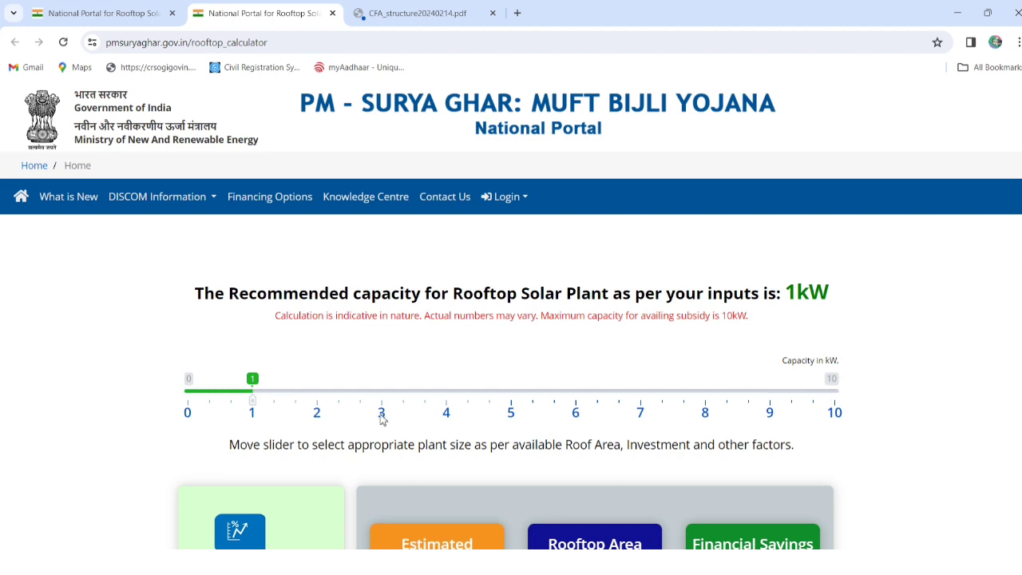
{"action": "scroll", "coordinate": [456, 296], "scroll_direction": "down", "scroll_amount": 1}
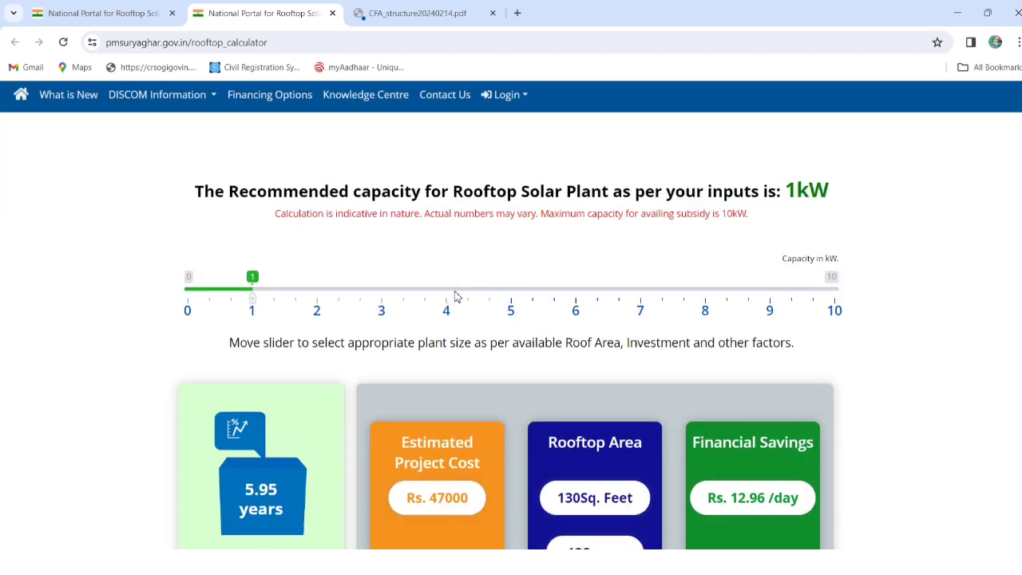
{"action": "left_click", "coordinate": [317, 295]}
{"action": "left_click", "coordinate": [390, 297]}
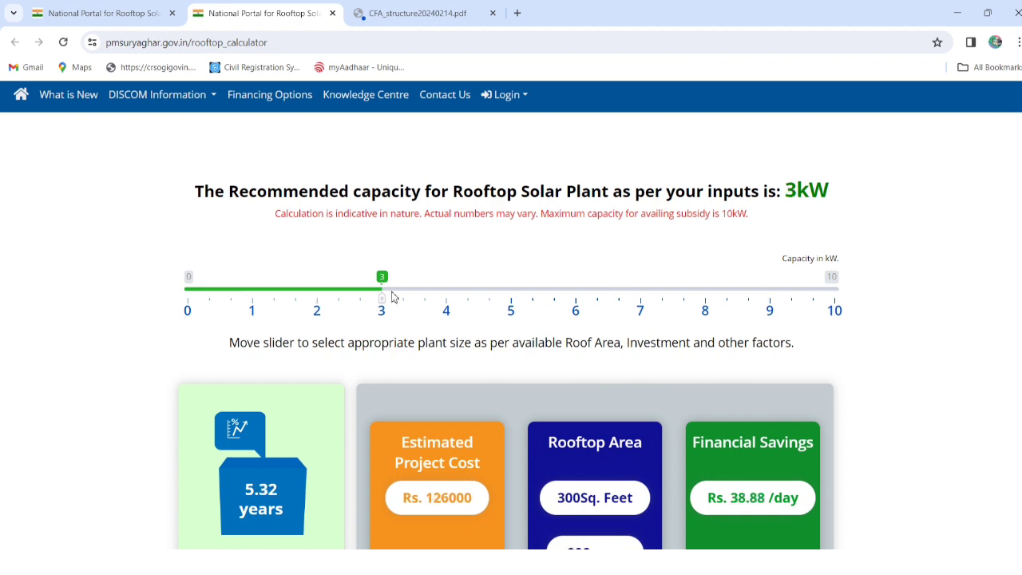
{"action": "left_click", "coordinate": [444, 297]}
{"action": "left_click", "coordinate": [508, 297]}
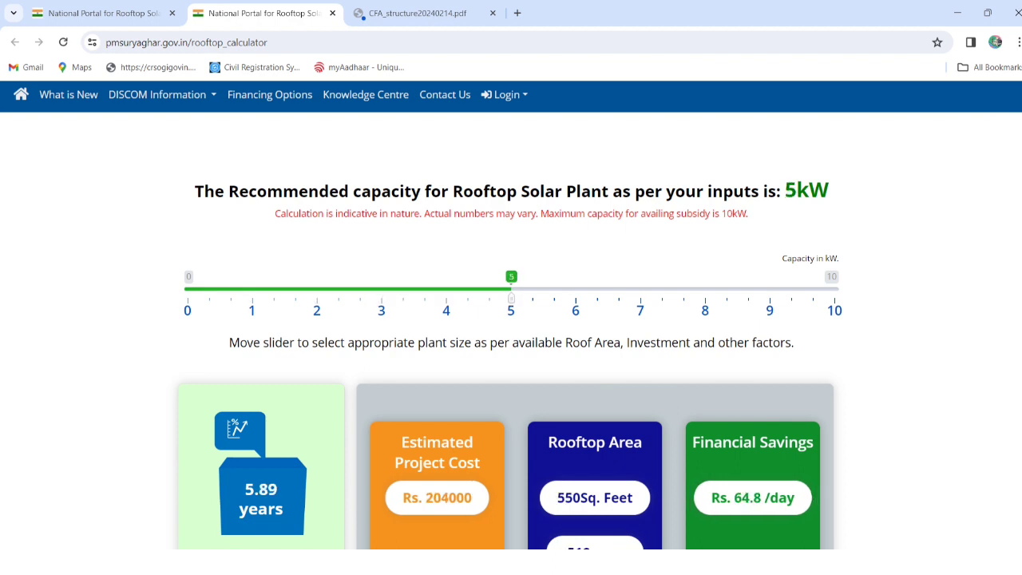
{"action": "scroll", "coordinate": [972, 339], "scroll_direction": "down", "scroll_amount": 3}
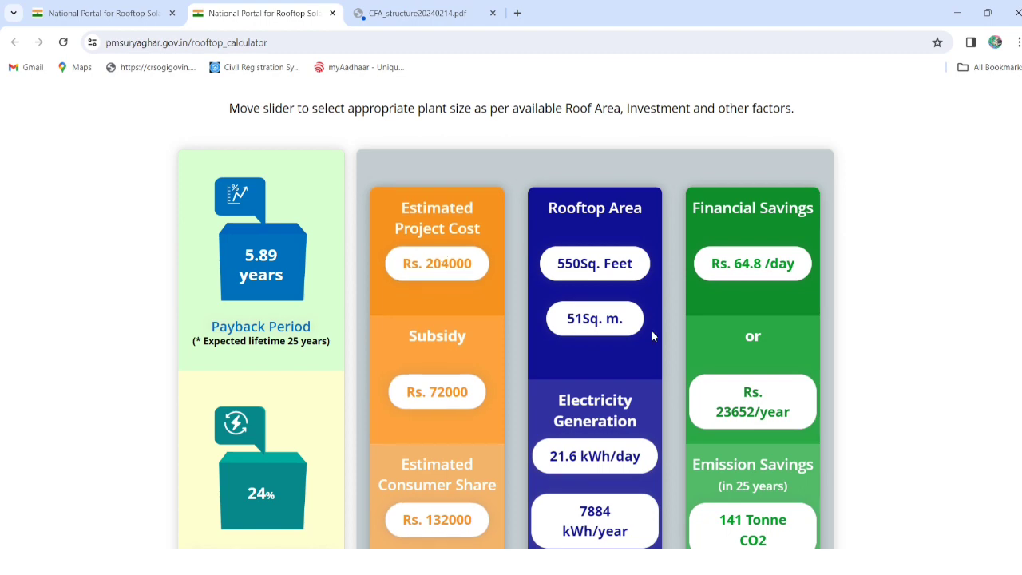
{"action": "scroll", "coordinate": [650, 329], "scroll_direction": "up", "scroll_amount": 2}
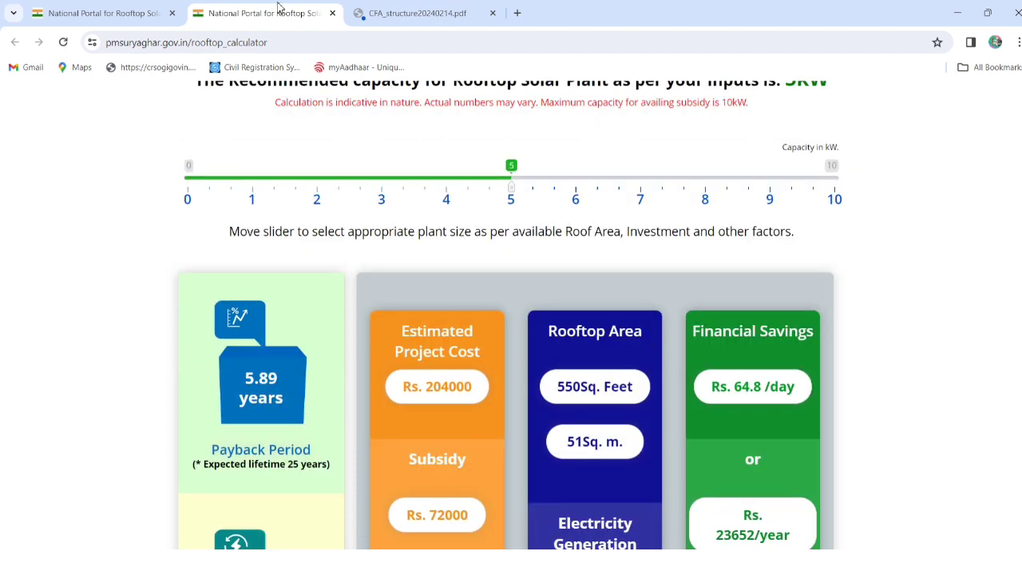
Back on the application form, enter 1 kW as the Proposed Solar plant Capacity.
{"action": "left_click", "coordinate": [103, 5]}
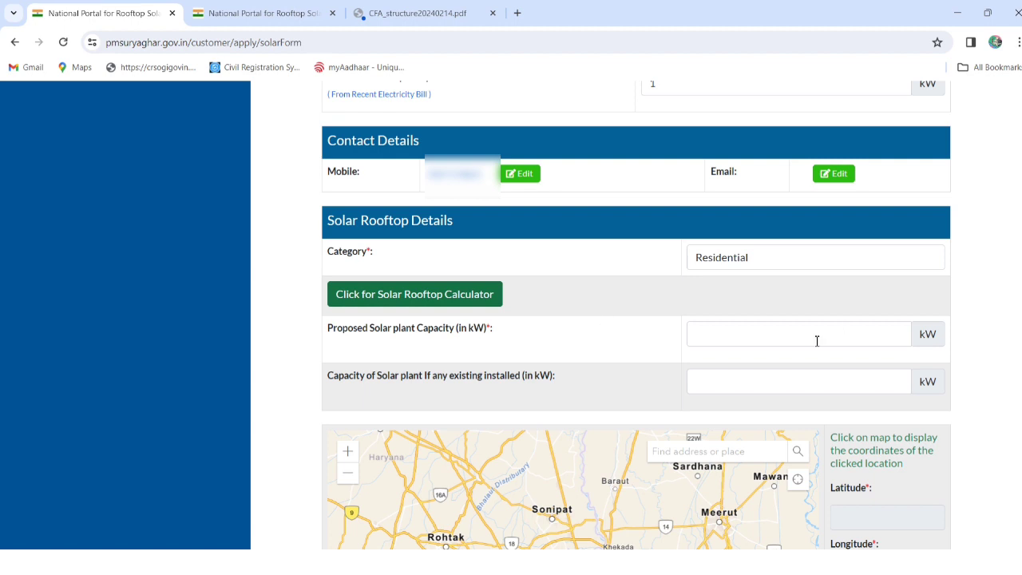
{"action": "left_click", "coordinate": [817, 341]}
{"action": "type", "text": "1"}
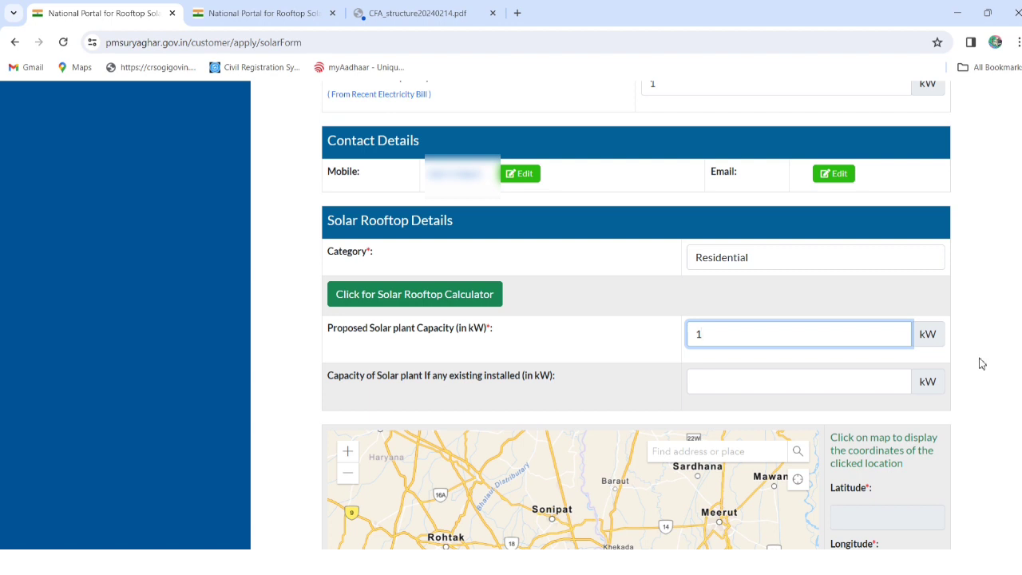
{"action": "scroll", "coordinate": [981, 363], "scroll_direction": "down", "scroll_amount": 3}
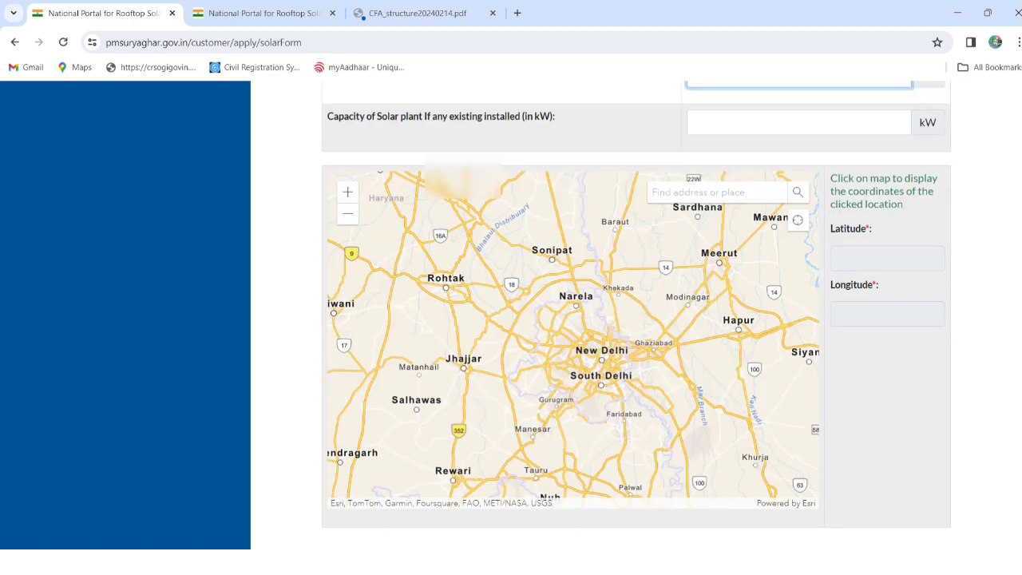
Zoom the location map into New Delhi and pan to Connaught Place.
{"action": "scroll", "coordinate": [906, 352], "scroll_direction": "down", "scroll_amount": 1}
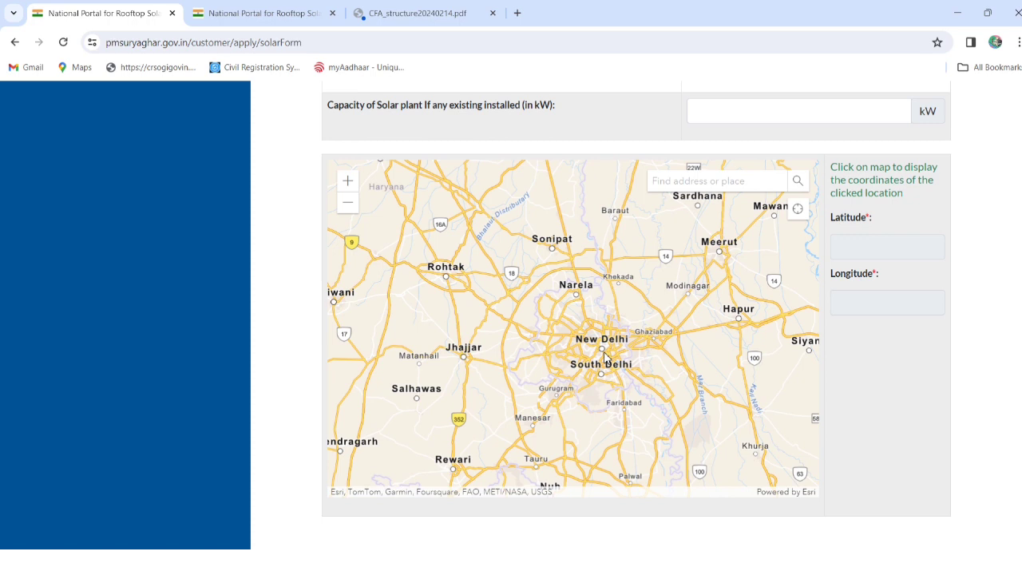
{"action": "scroll", "coordinate": [604, 356], "scroll_direction": "up", "scroll_amount": 3}
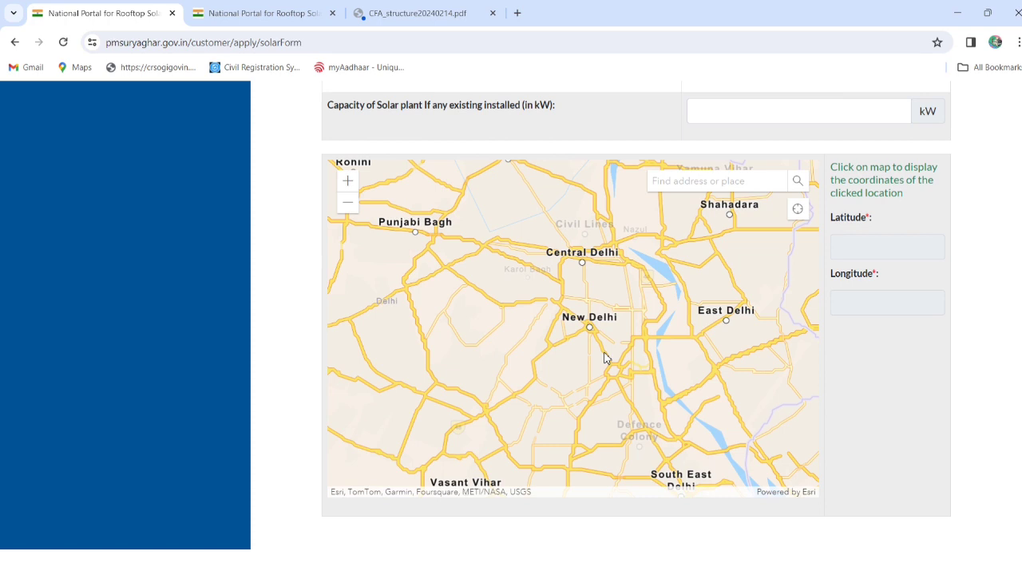
{"action": "scroll", "coordinate": [604, 357], "scroll_direction": "up", "scroll_amount": 3}
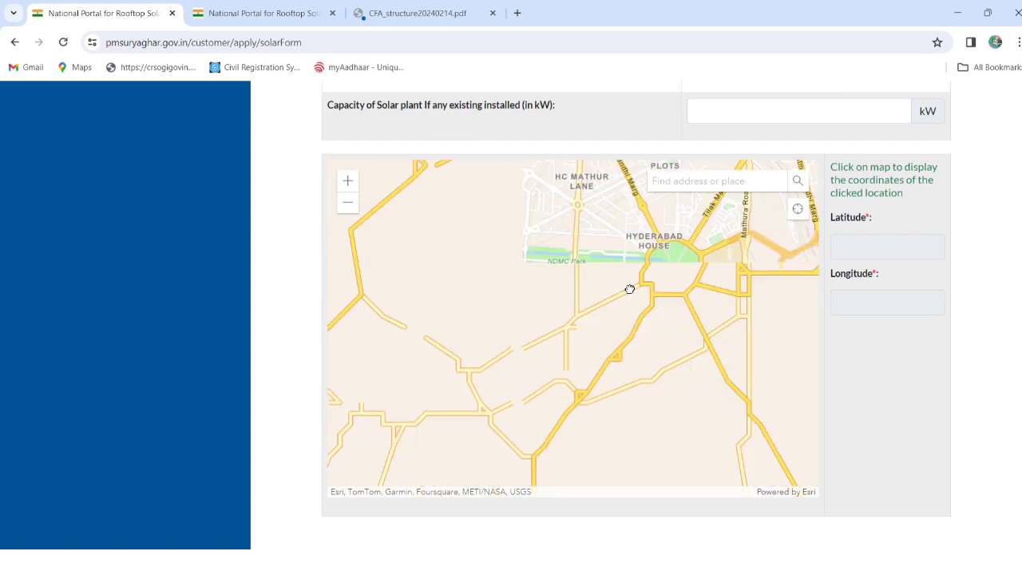
{"action": "left_click_drag", "start_coordinate": [630, 289], "coordinate": [582, 376]}
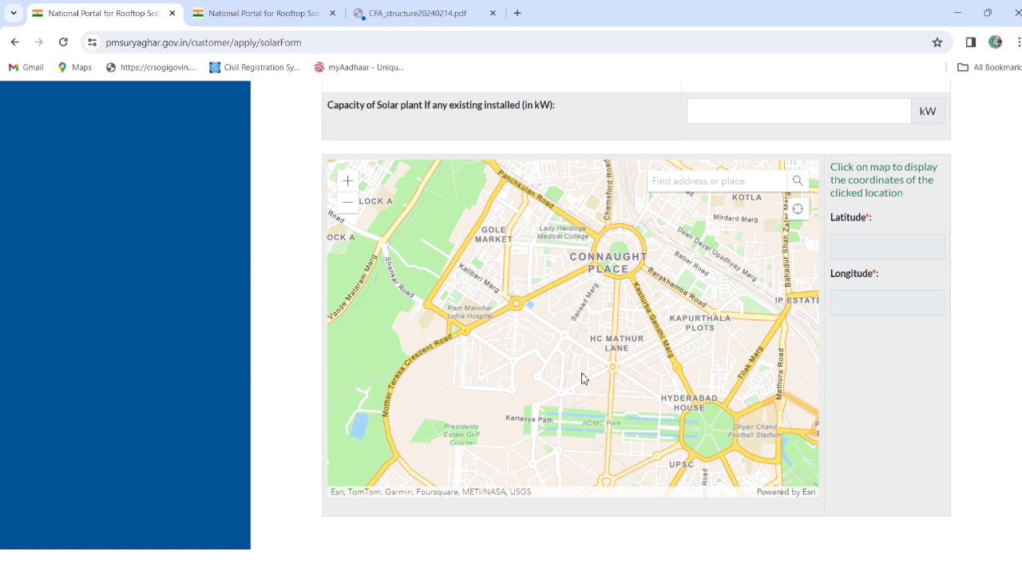
Search the map for SHAHJAHANPUR.
{"action": "scroll", "coordinate": [582, 378], "scroll_direction": "down", "scroll_amount": 1}
{"action": "left_click", "coordinate": [705, 180]}
{"action": "type", "text": "SHAH"}
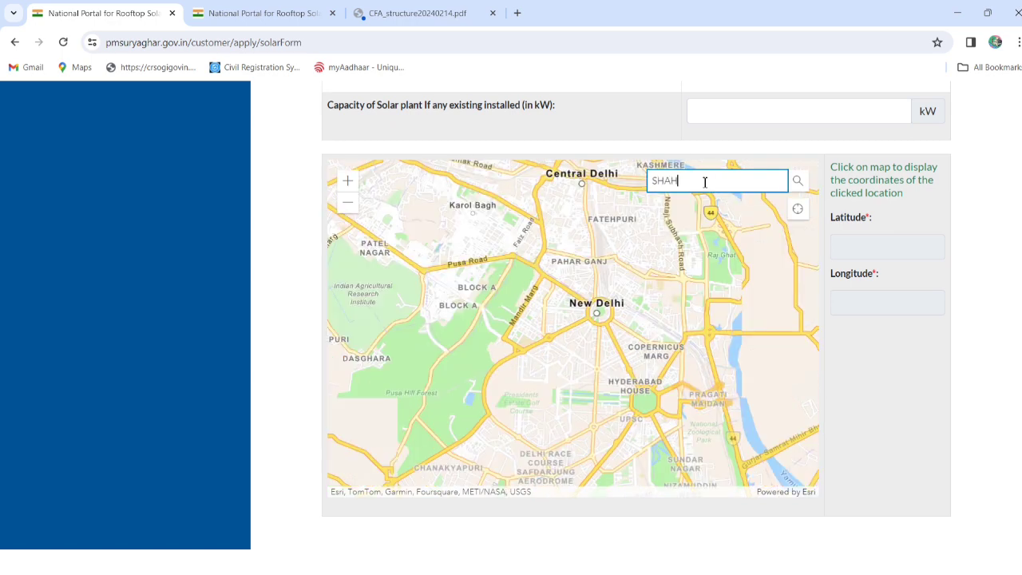
{"action": "type", "text": "JAHA"}
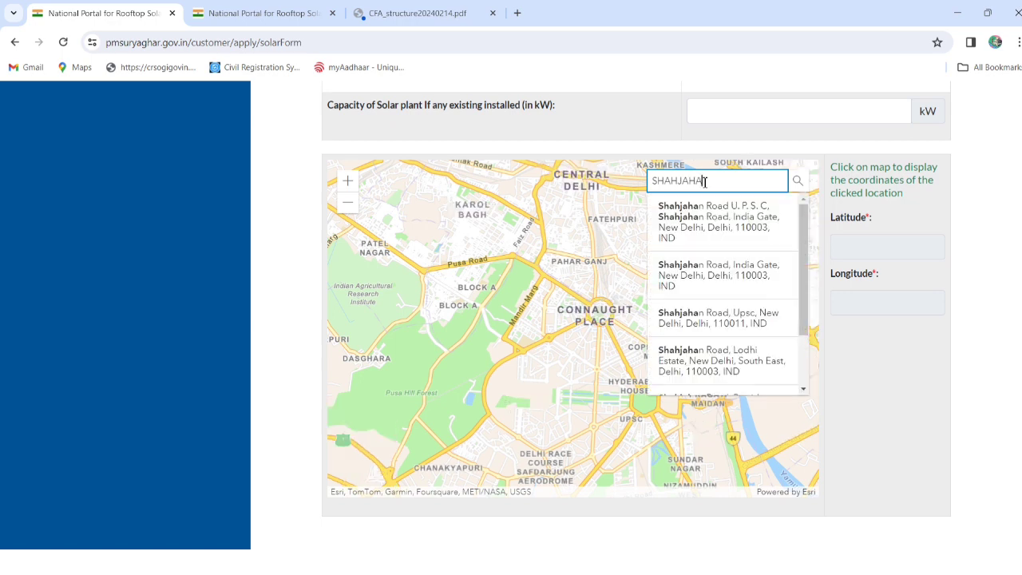
{"action": "type", "text": "NPUR"}
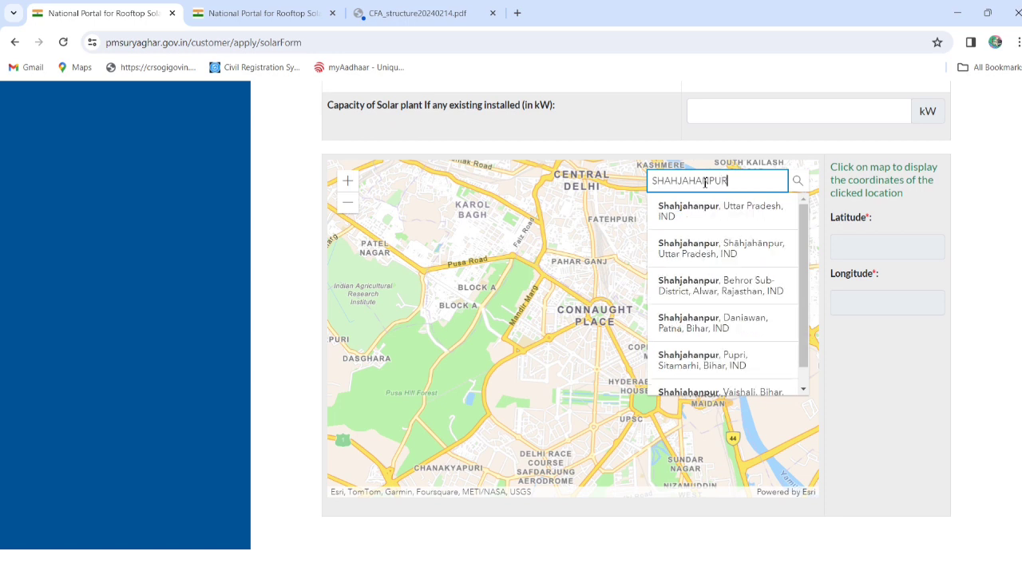
Select the Shahjahanpur suggestion and pin the premises location near the town on the map.
{"action": "left_click", "coordinate": [703, 210]}
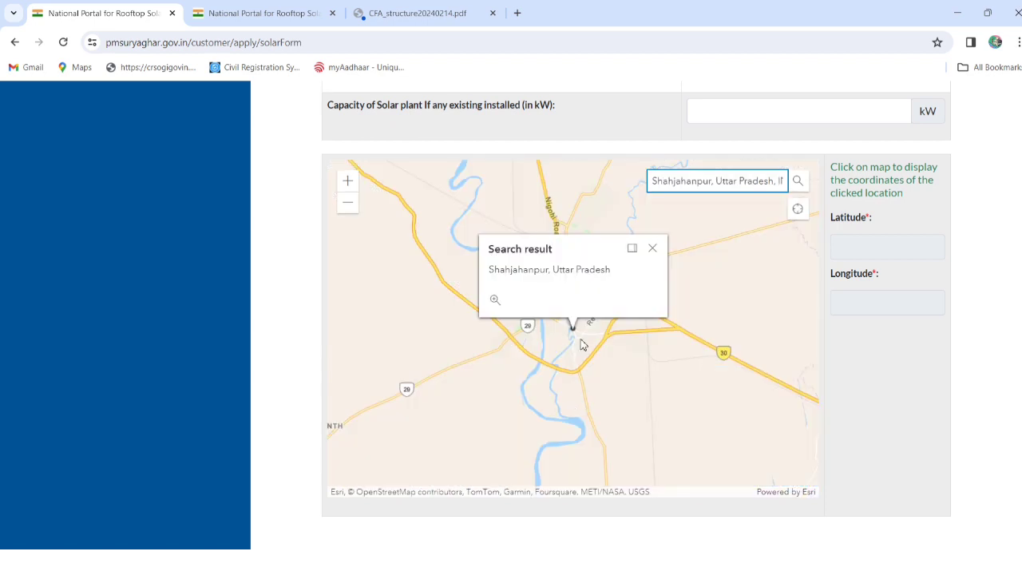
{"action": "left_click", "coordinate": [654, 249]}
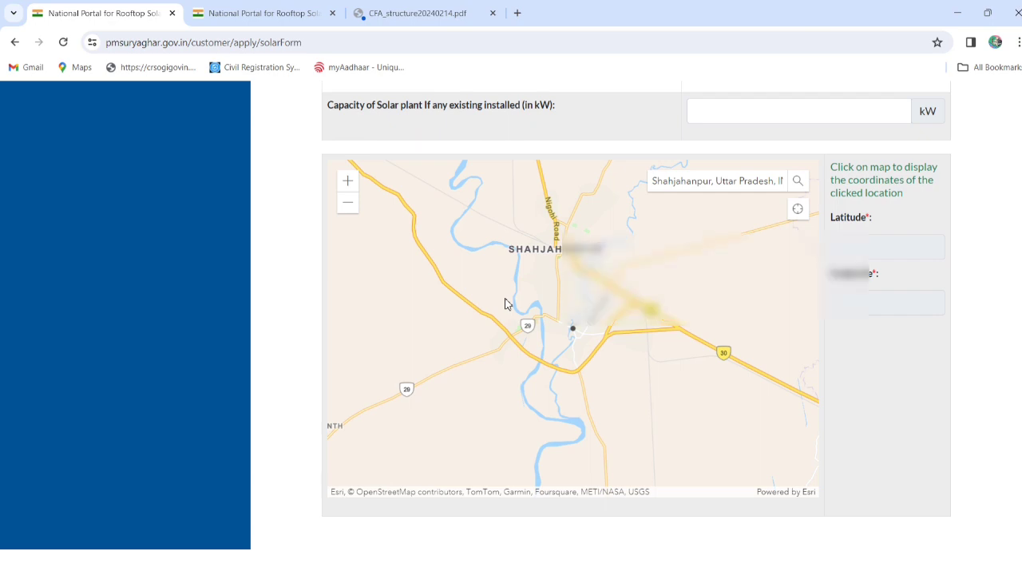
{"action": "left_click_drag", "start_coordinate": [505, 303], "coordinate": [629, 411]}
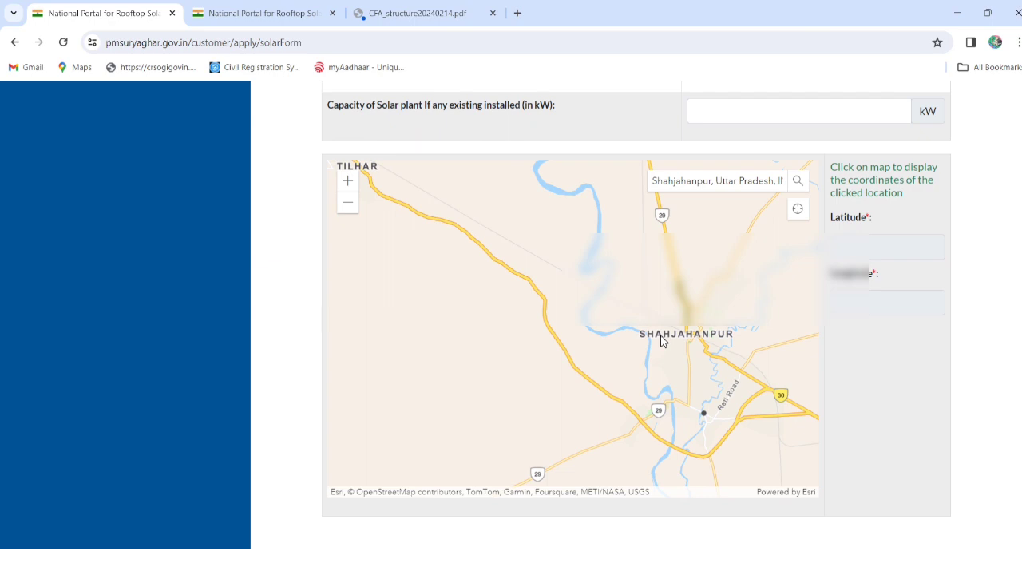
{"action": "left_click", "coordinate": [662, 341]}
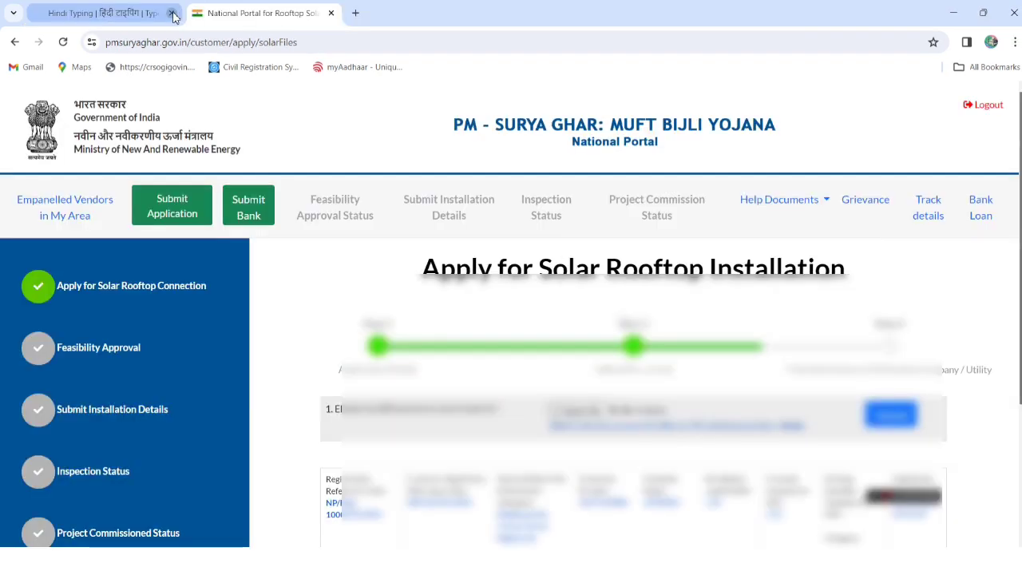
Close the unused Hindi Typing tab and scroll down the application page.
{"action": "left_click", "coordinate": [172, 14]}
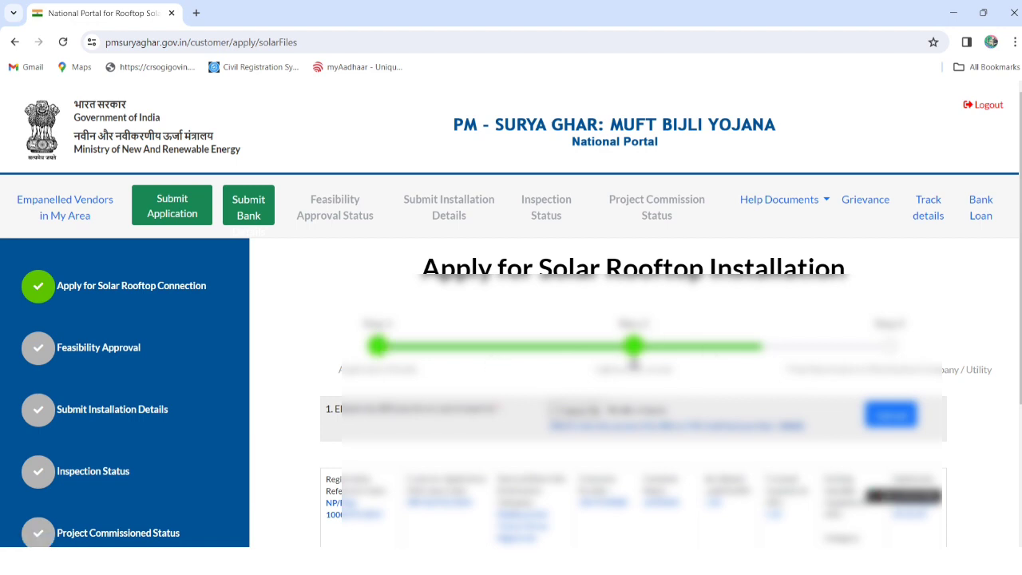
{"action": "scroll", "coordinate": [840, 120], "scroll_direction": "down", "scroll_amount": 2}
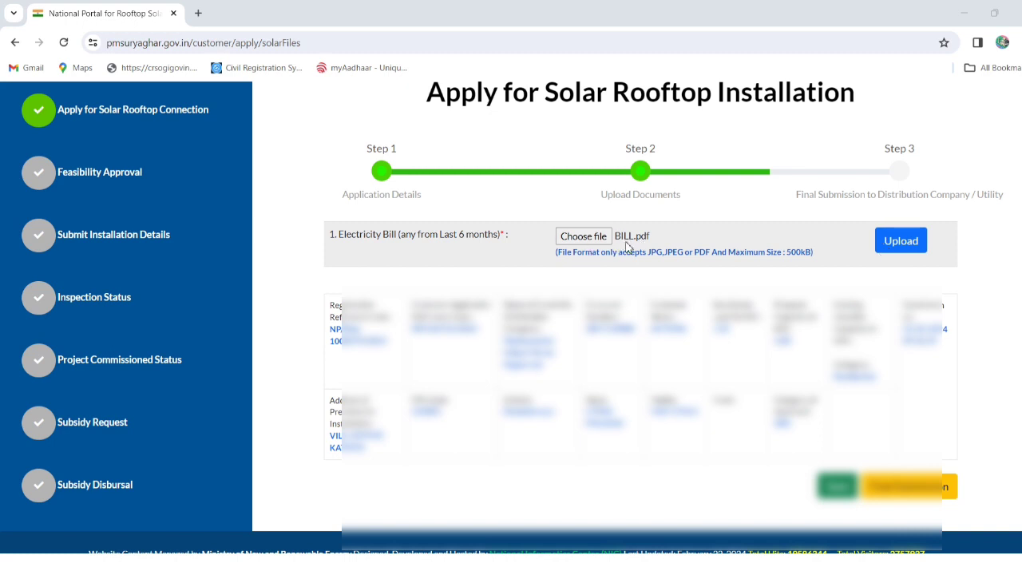
Upload the electricity bill, dismiss the success message, and save the Upload Documents step.
{"action": "left_click", "coordinate": [889, 251]}
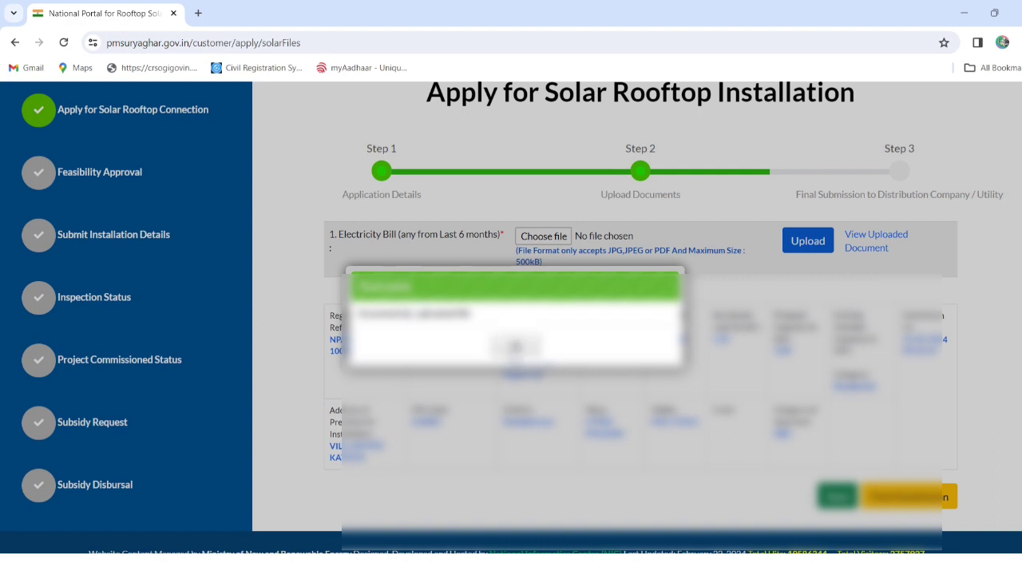
{"action": "left_click", "coordinate": [514, 346]}
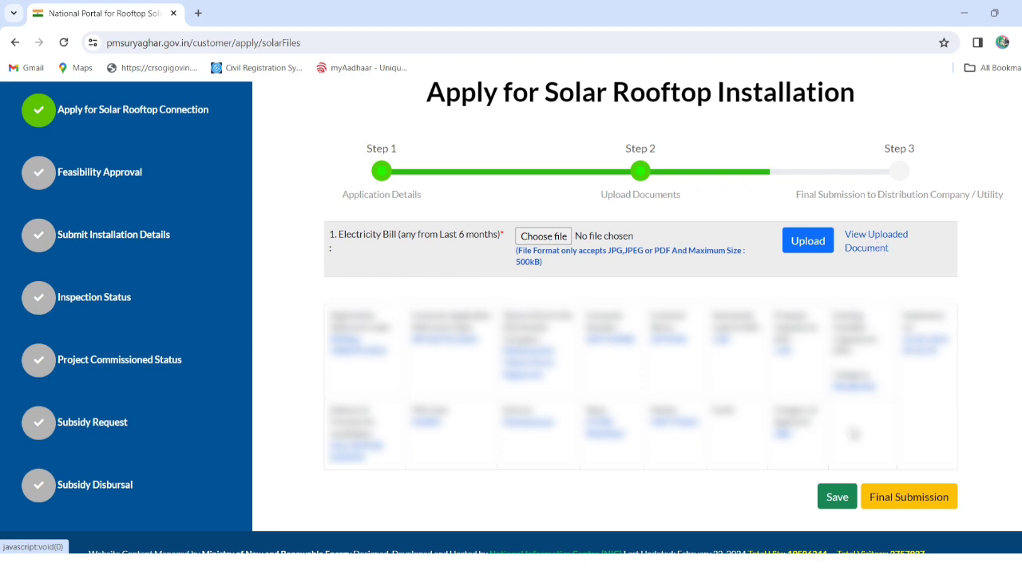
{"action": "left_click", "coordinate": [836, 496]}
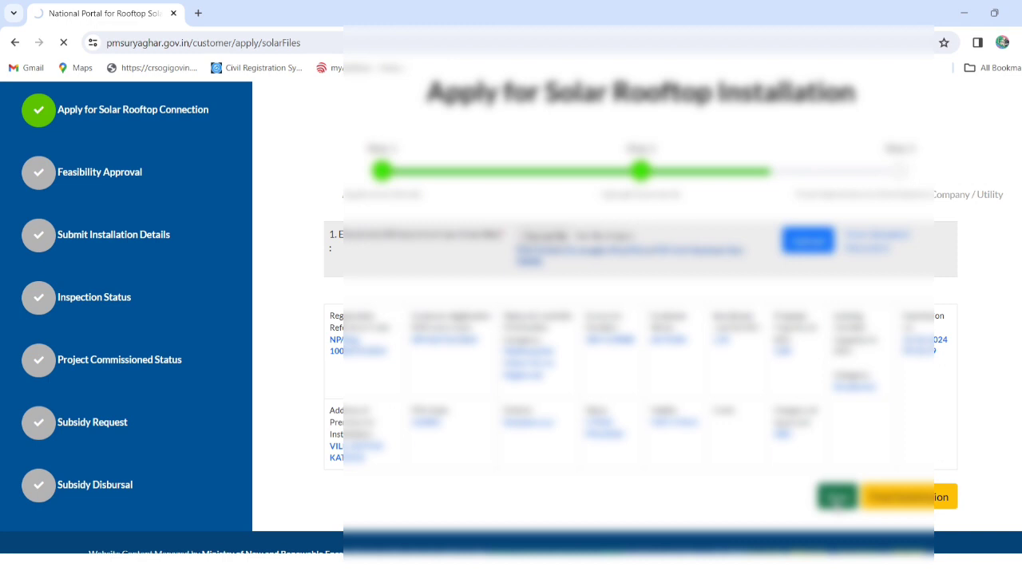
Re-save the rooftop solar details form, checking the existing installed capacity field on the way.
{"action": "scroll", "coordinate": [606, 320], "scroll_direction": "down", "scroll_amount": 10}
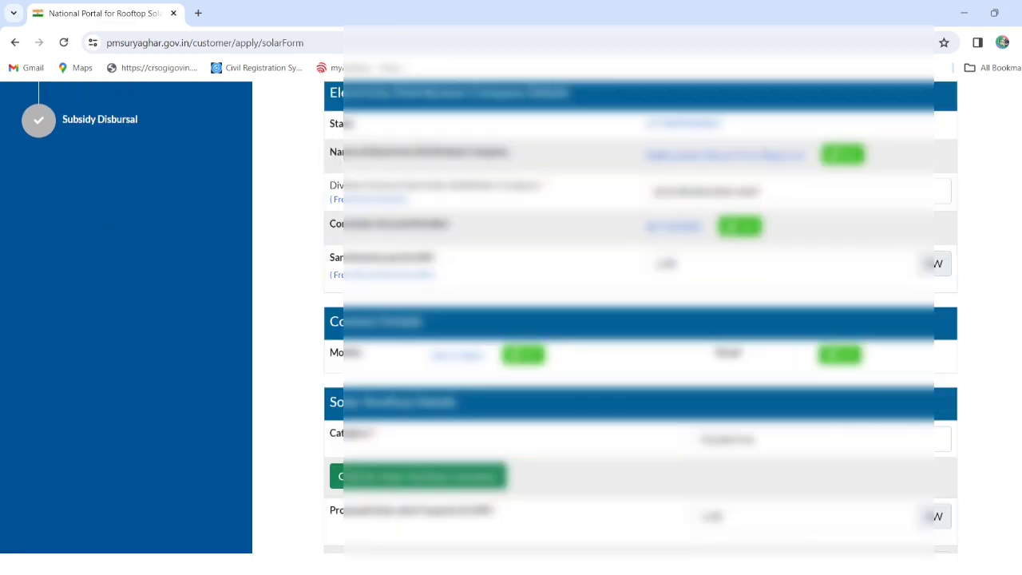
{"action": "scroll", "coordinate": [607, 319], "scroll_direction": "down", "scroll_amount": 1}
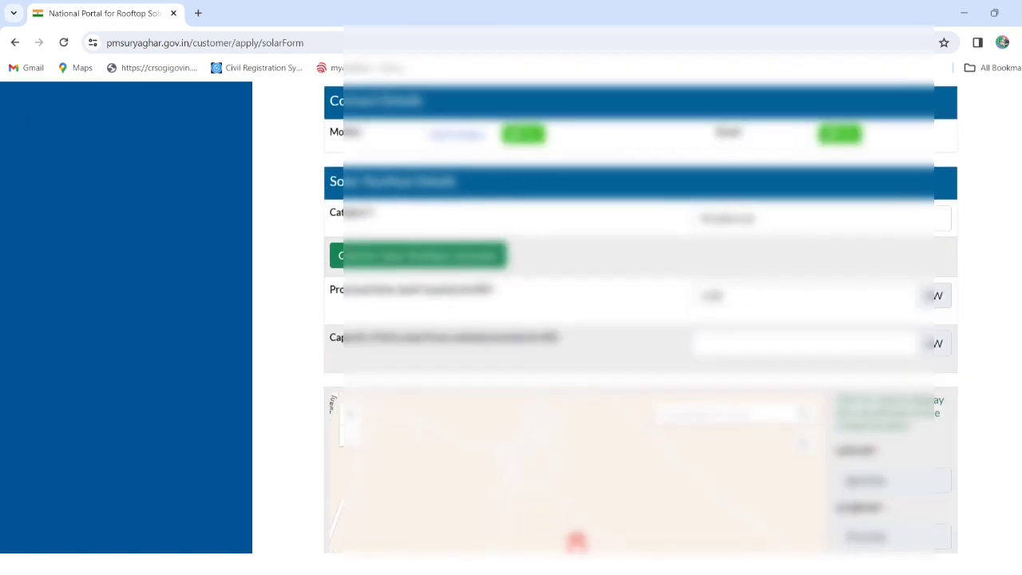
{"action": "scroll", "coordinate": [607, 319], "scroll_direction": "down", "scroll_amount": 1}
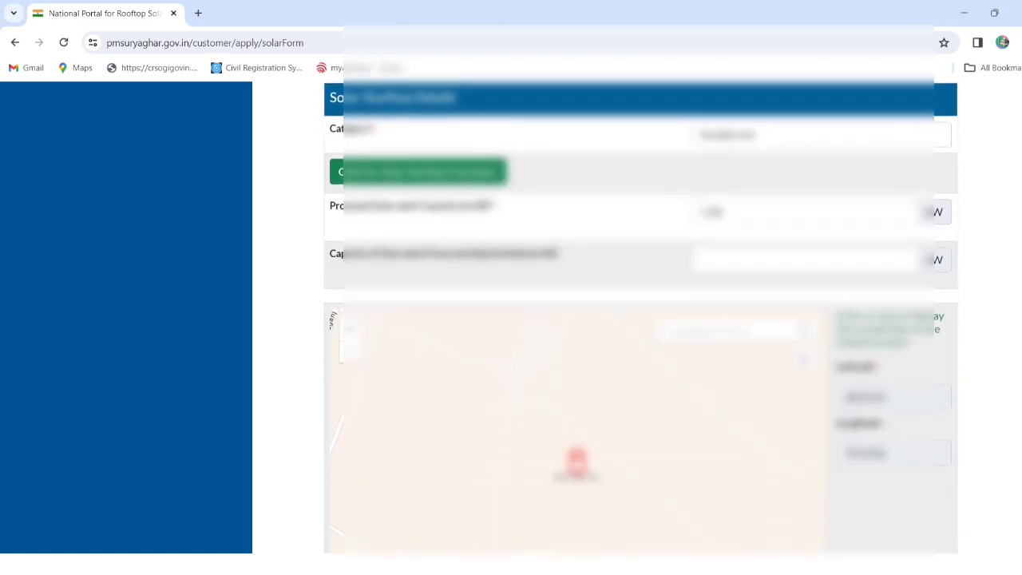
{"action": "left_click", "coordinate": [763, 257]}
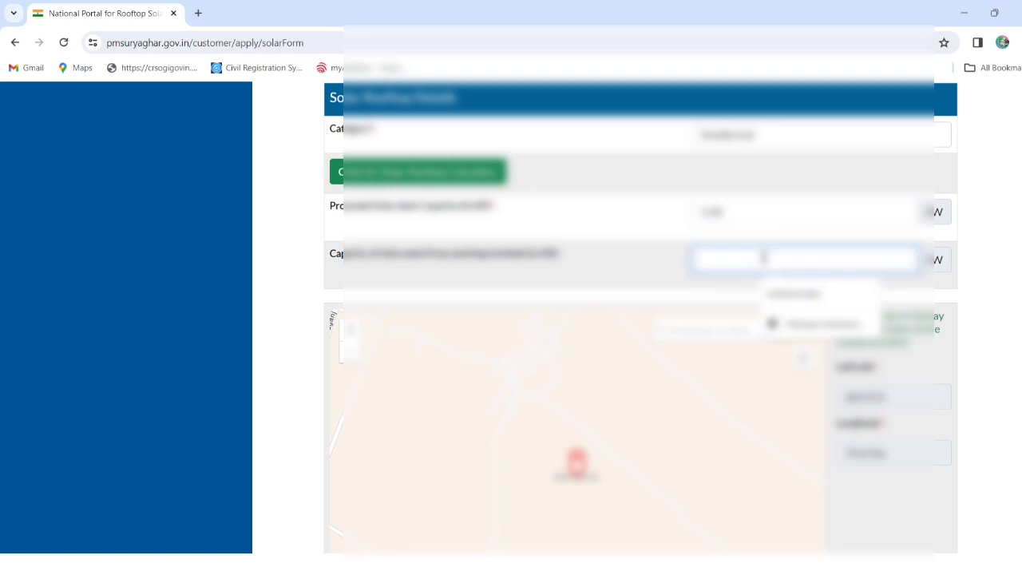
{"action": "scroll", "coordinate": [954, 366], "scroll_direction": "down", "scroll_amount": 3}
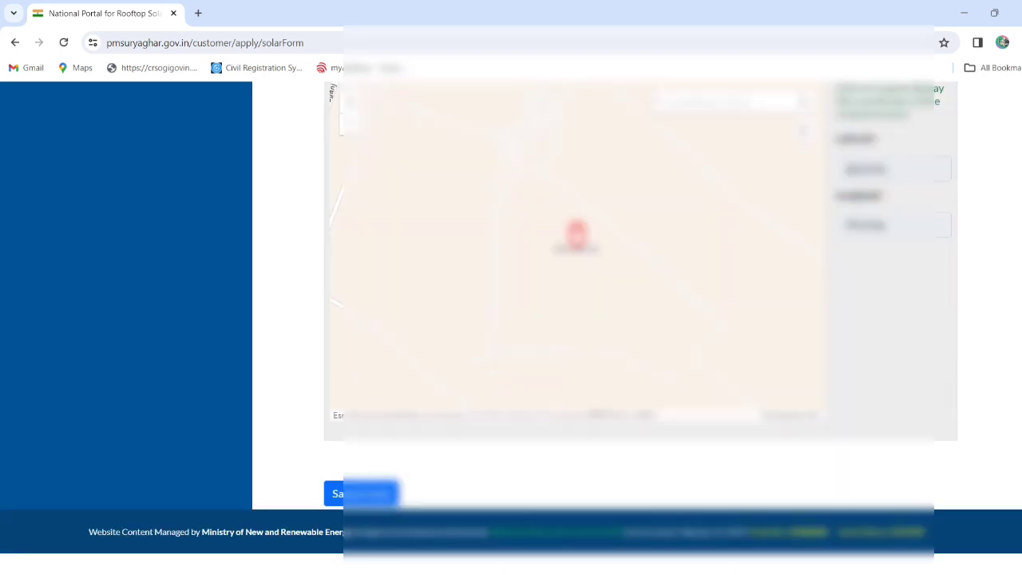
{"action": "left_click", "coordinate": [361, 494]}
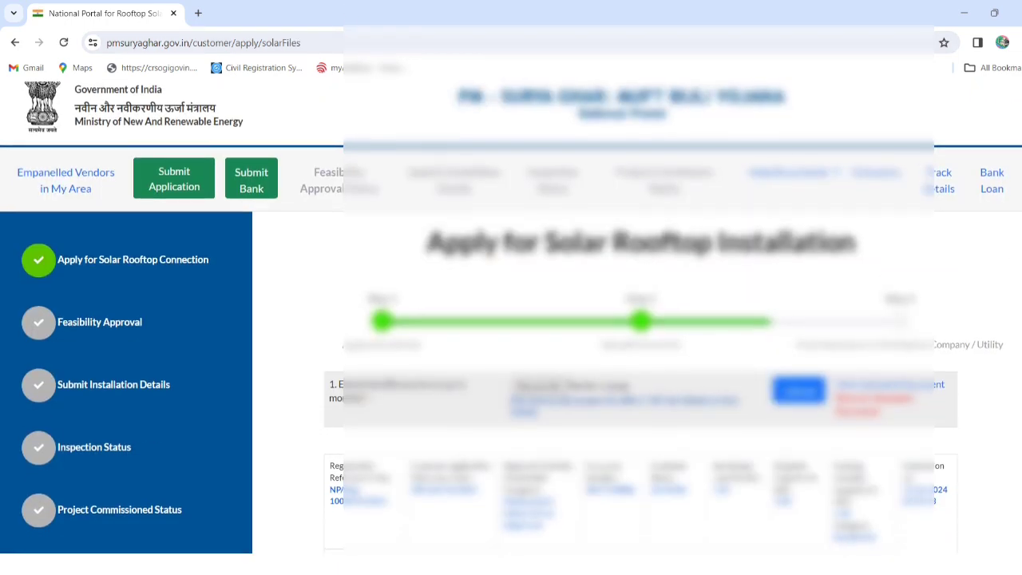
Start Final Submission from the bottom of the Upload Documents page.
{"action": "scroll", "coordinate": [590, 319], "scroll_direction": "down", "scroll_amount": 2}
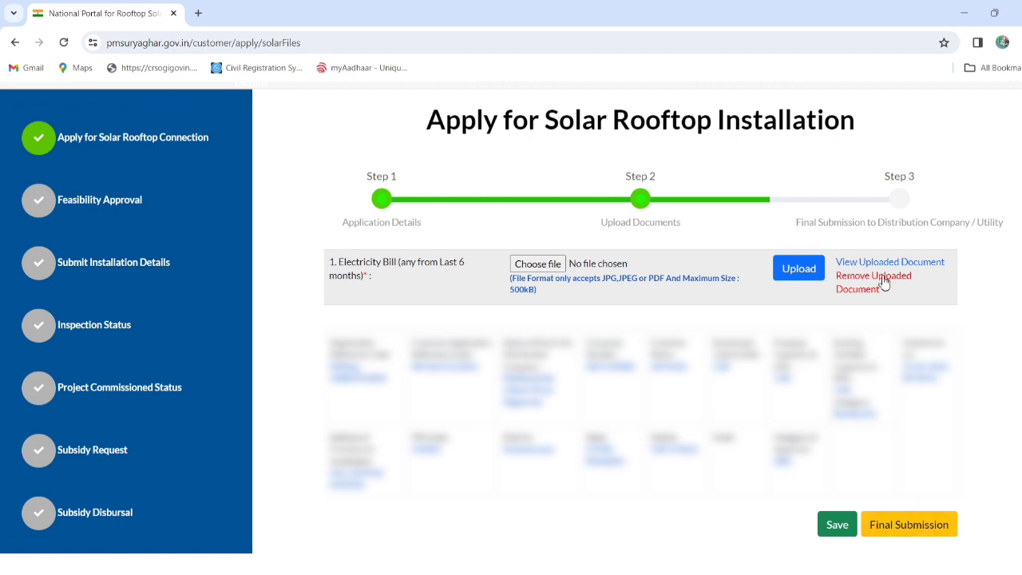
{"action": "left_click", "coordinate": [918, 527]}
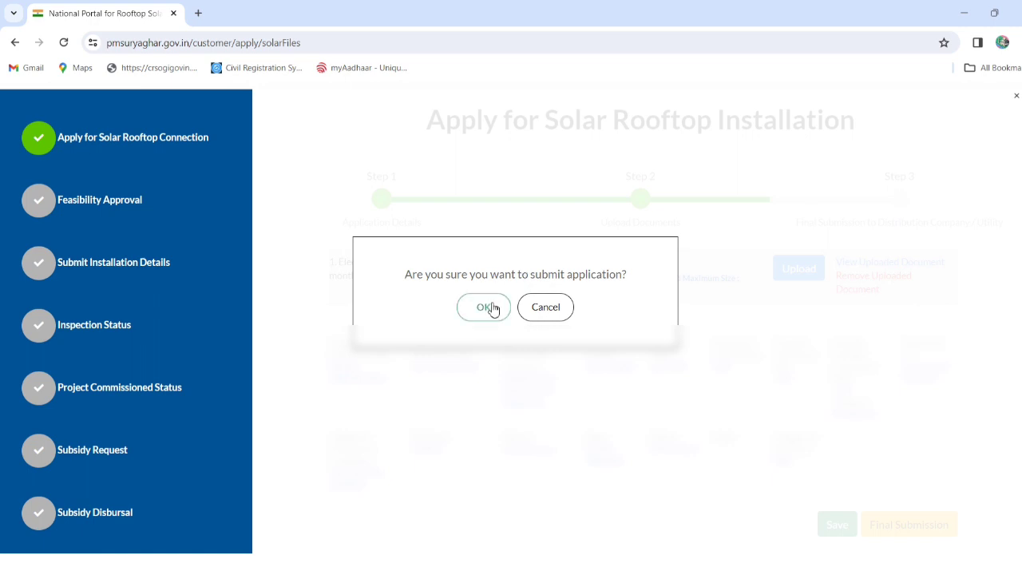
Confirm the final submission and review the status page showing all three steps complete.
{"action": "left_click", "coordinate": [487, 307]}
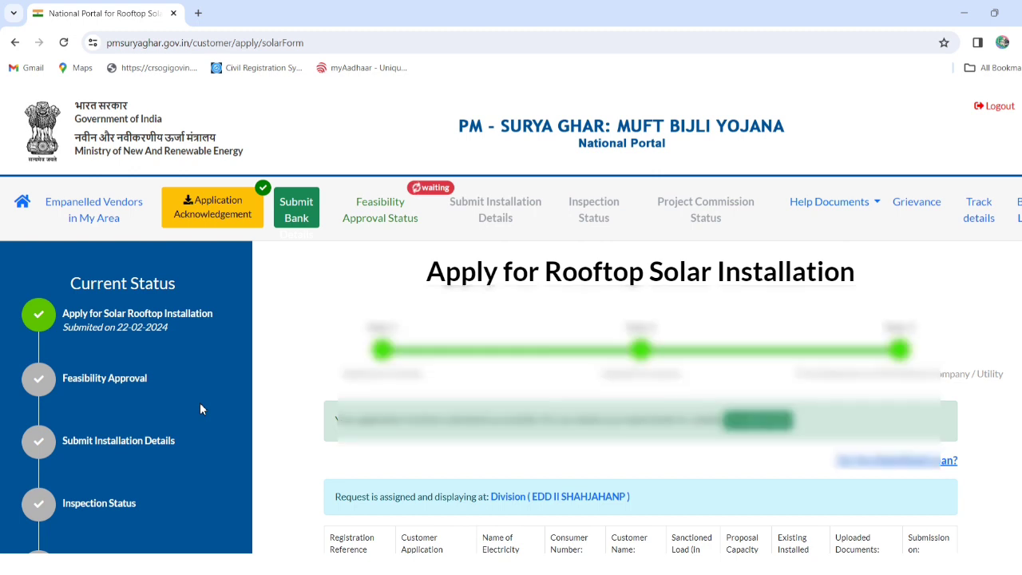
{"action": "scroll", "coordinate": [659, 501], "scroll_direction": "down", "scroll_amount": 3}
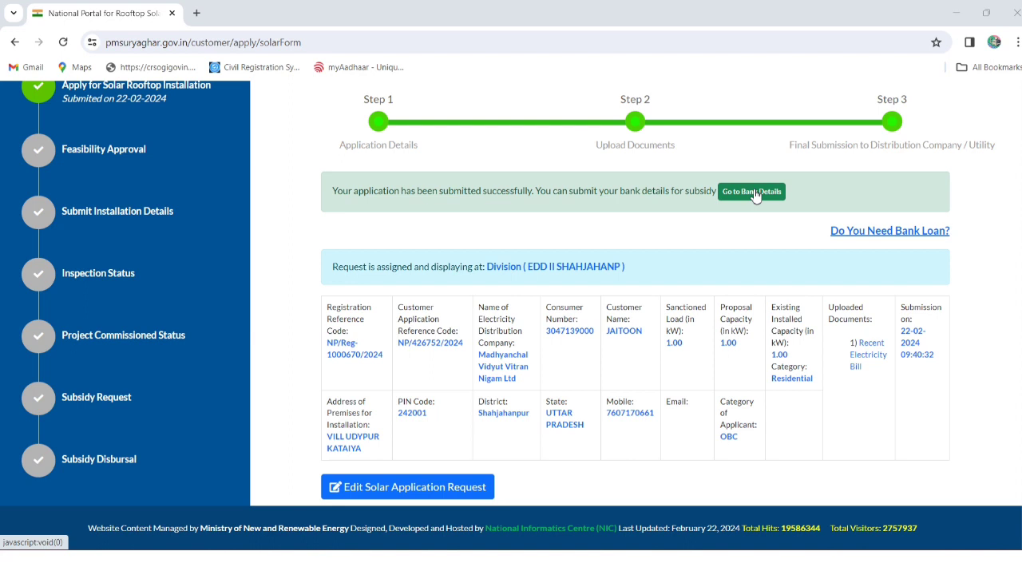
Submit the subsidy bank details with the cancelled cheque to MNRE and confirm.
{"action": "left_click", "coordinate": [753, 192]}
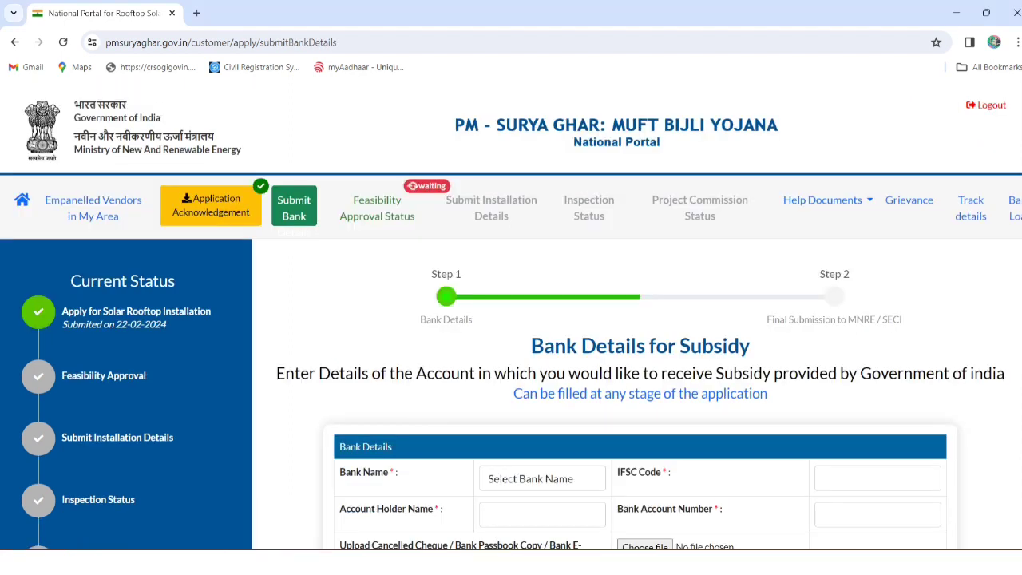
{"action": "scroll", "coordinate": [511, 314], "scroll_direction": "down", "scroll_amount": 1}
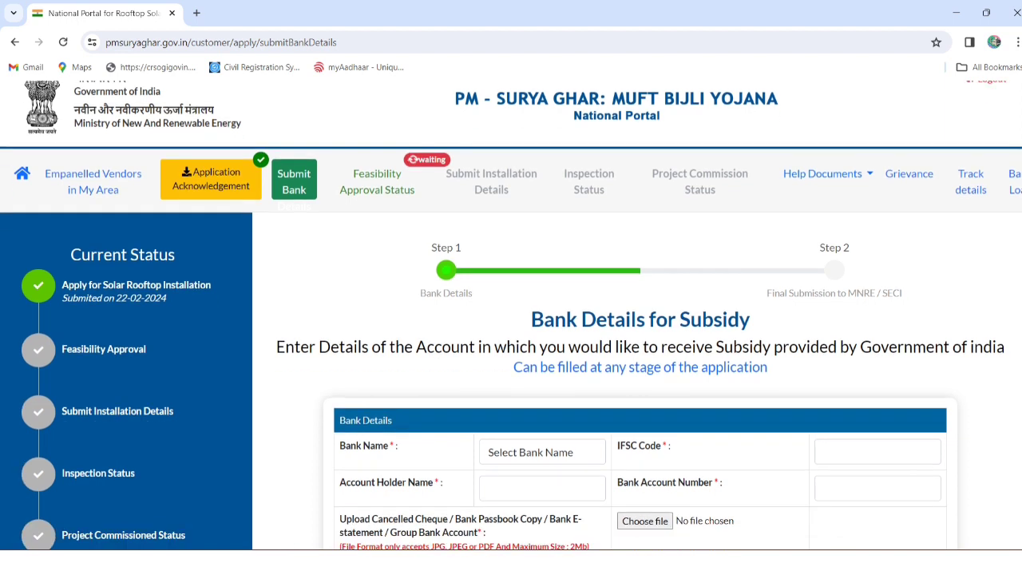
{"action": "scroll", "coordinate": [511, 320], "scroll_direction": "down", "scroll_amount": 2}
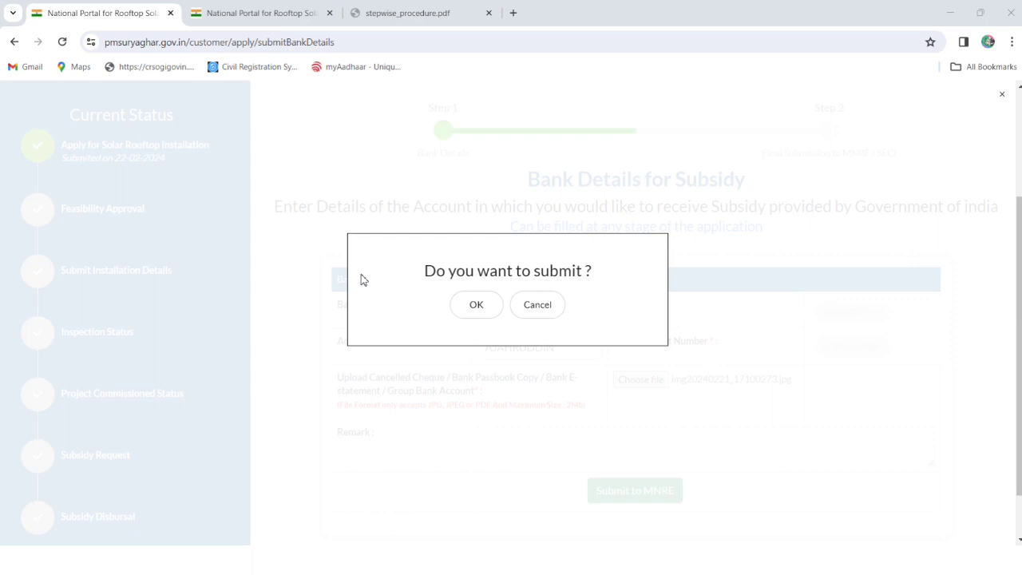
{"action": "key", "text": "Return"}
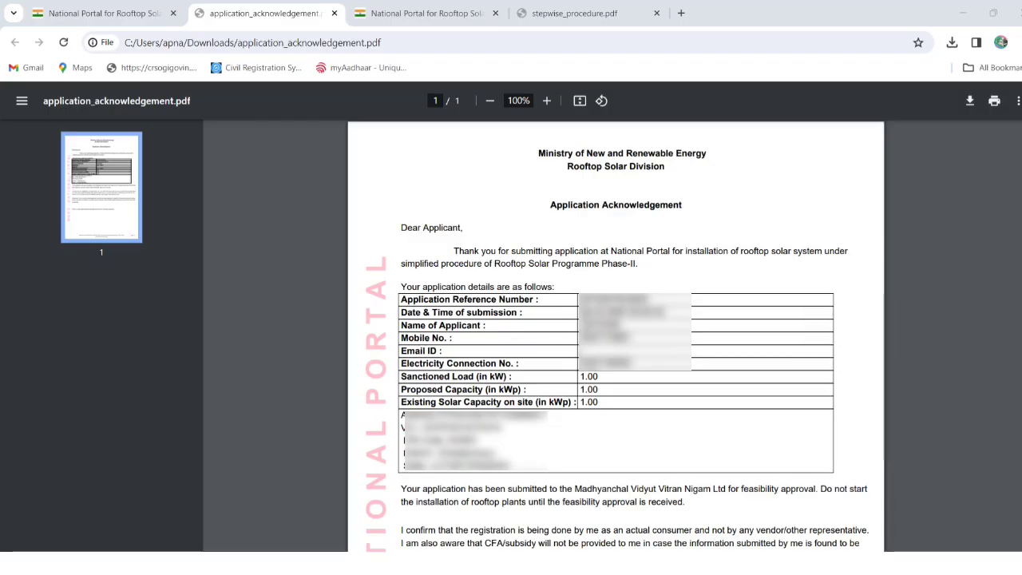